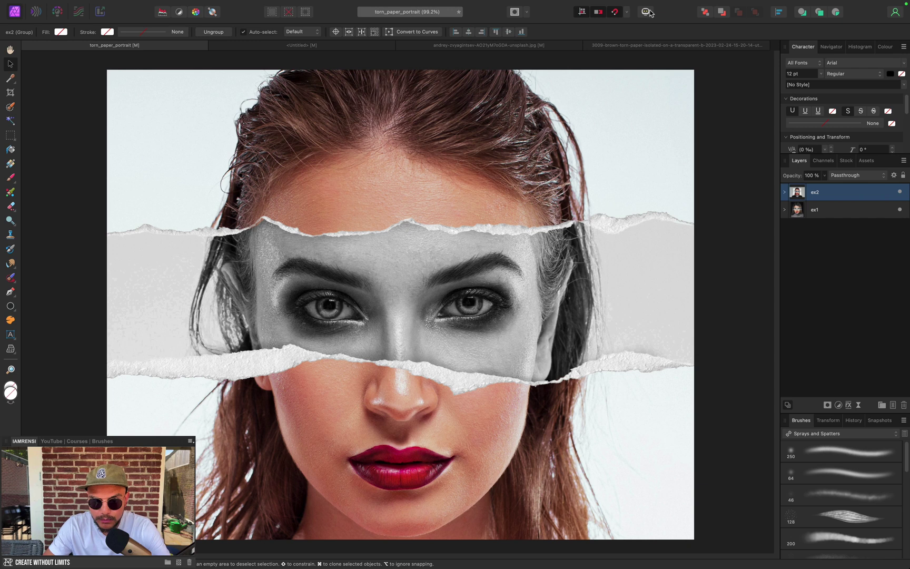
Look over the portrait and torn paper documents, then switch to the Envato Elements 'torn paper' results.
click(507, 46)
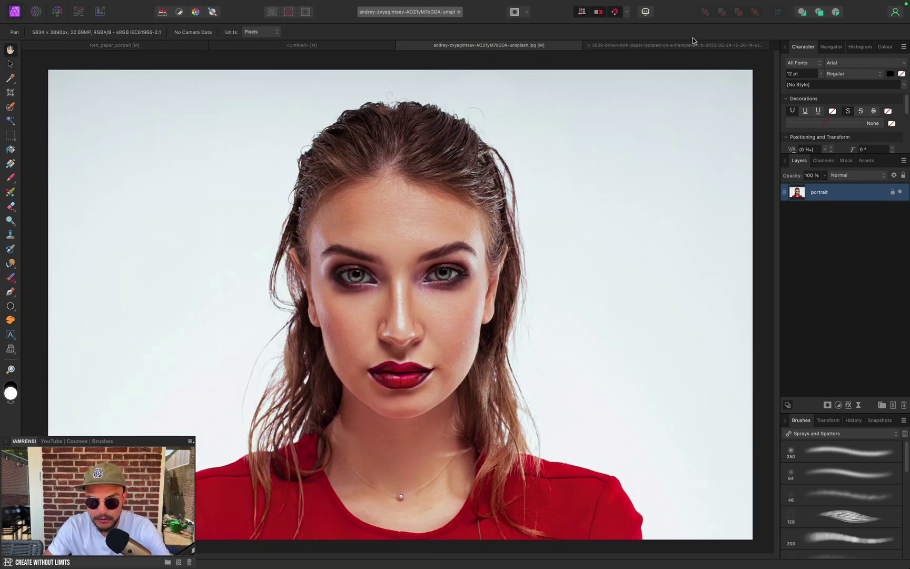
click(661, 46)
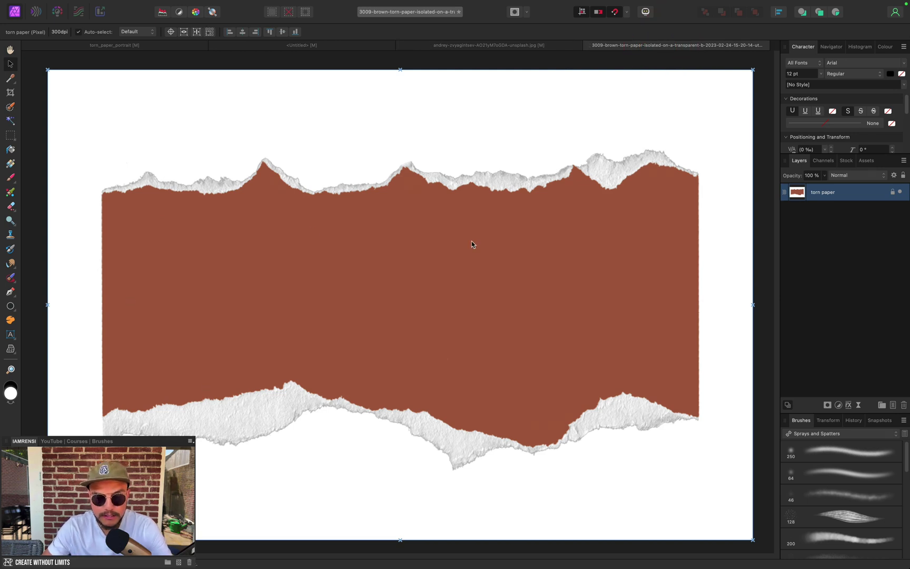
key(ctrl+Right)
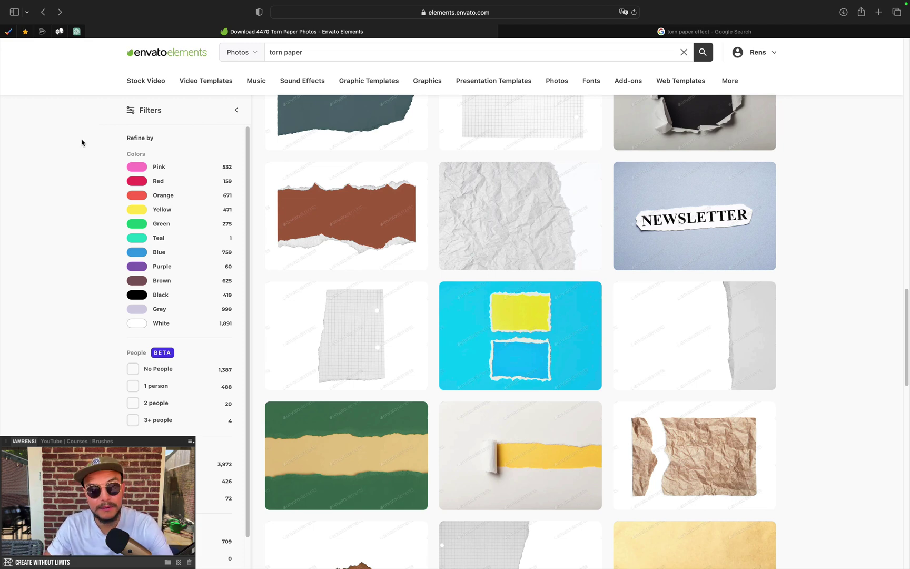
Go back to the blank Untitled document in Affinity Photo.
click(290, 45)
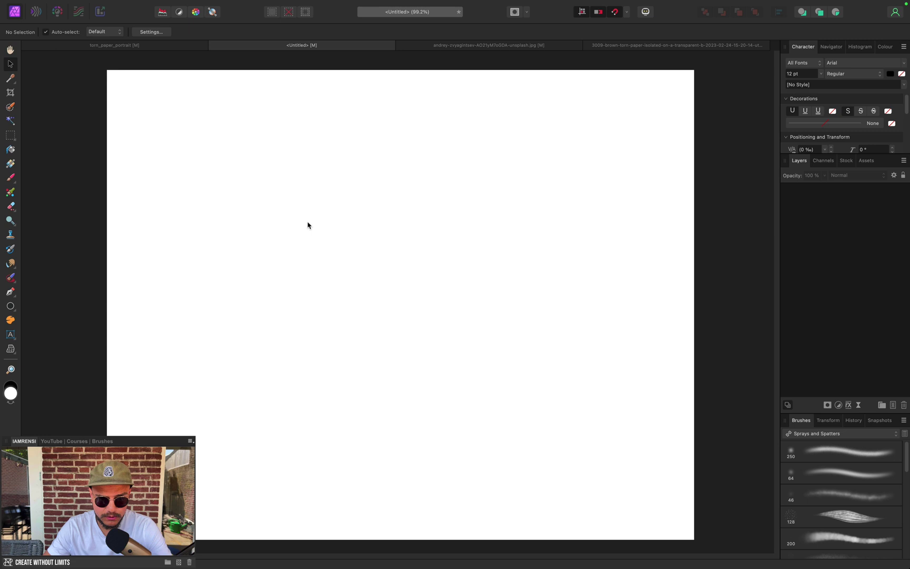
Check the canvas size settings without changes, then paste the copied portrait into Untitled as a new layer.
click(159, 5)
click(165, 73)
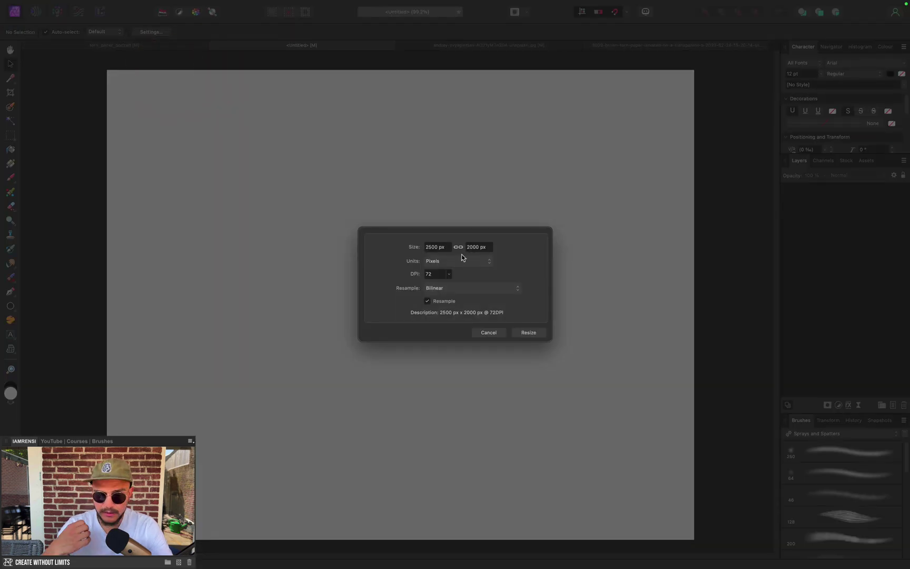
click(488, 332)
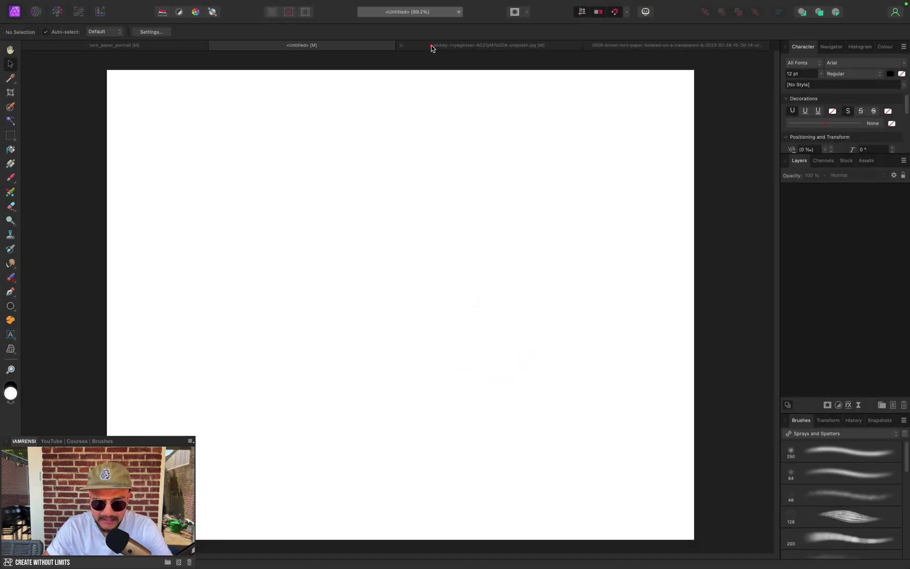
click(431, 46)
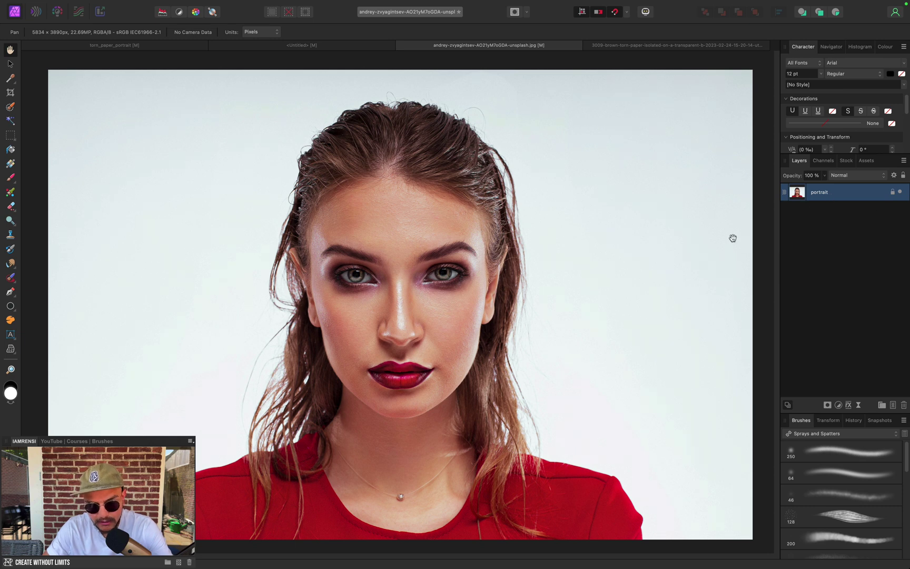
key(super+c)
click(288, 46)
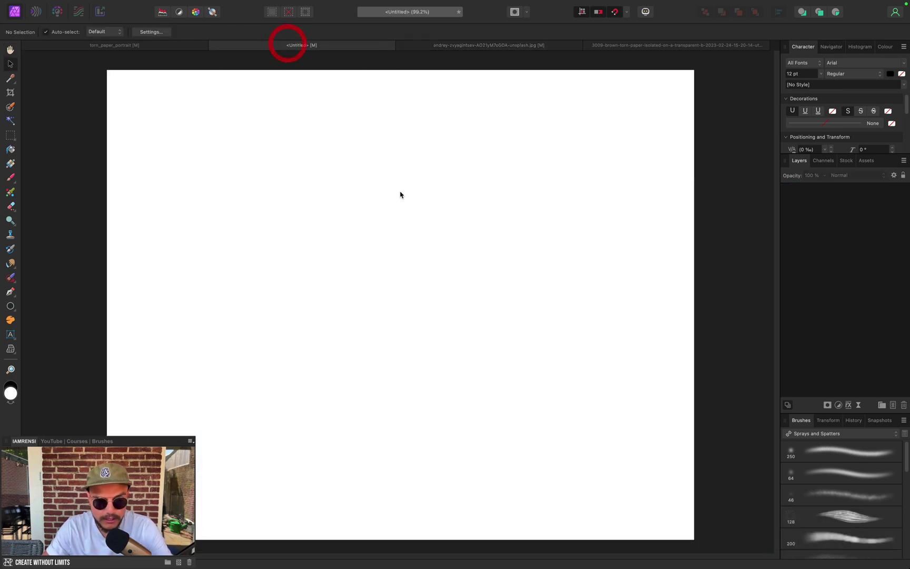
key(super+v)
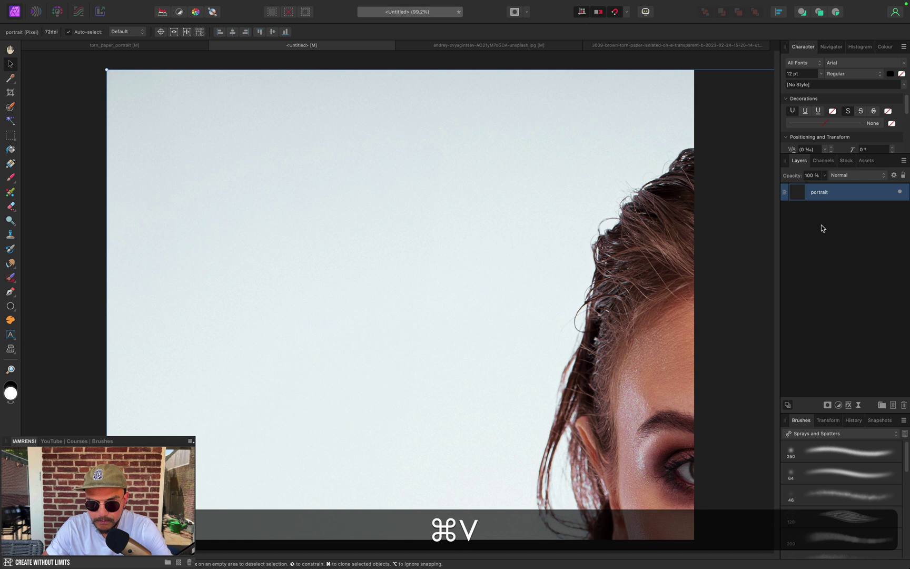
Scale and position the portrait layer so the whole face fills the canvas, then fit the view.
click(793, 193)
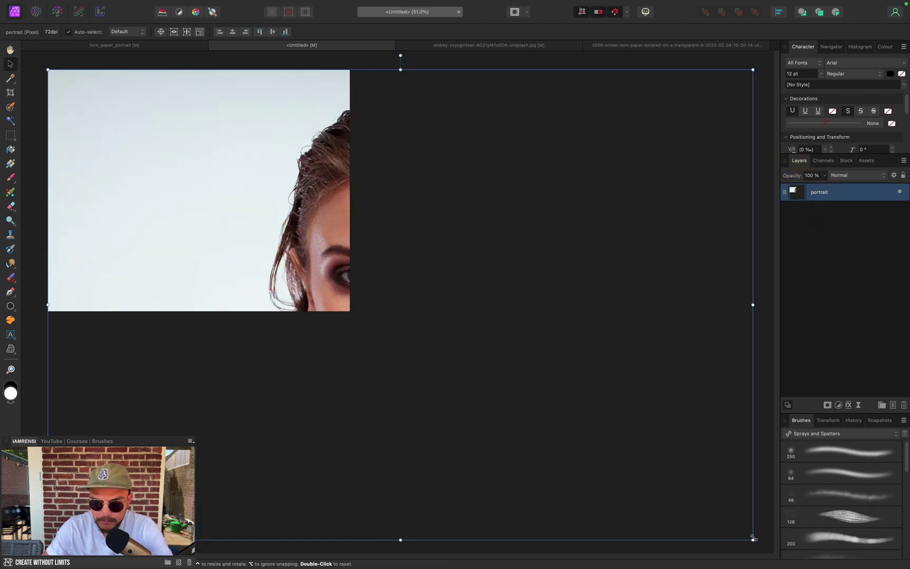
drag(739, 539, 609, 497)
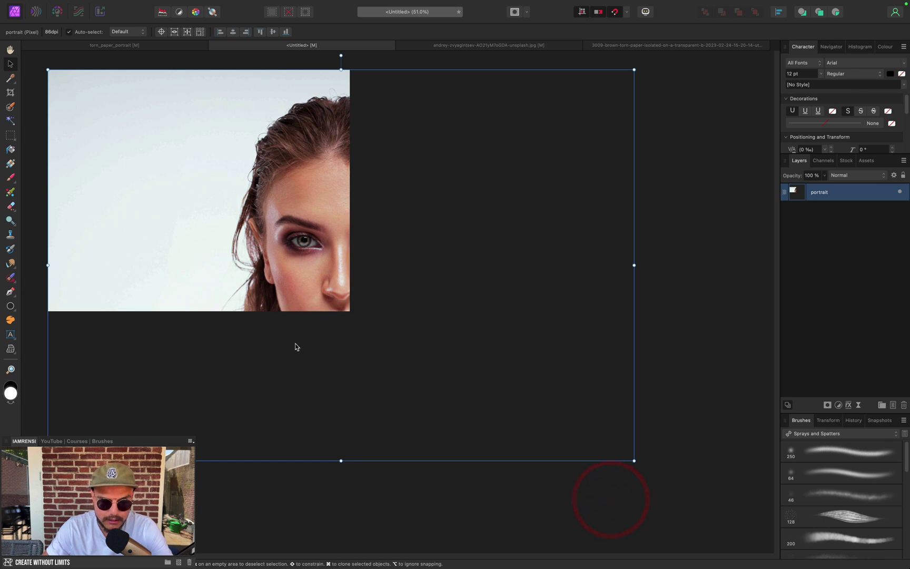
drag(294, 345, 168, 307)
click(402, 304)
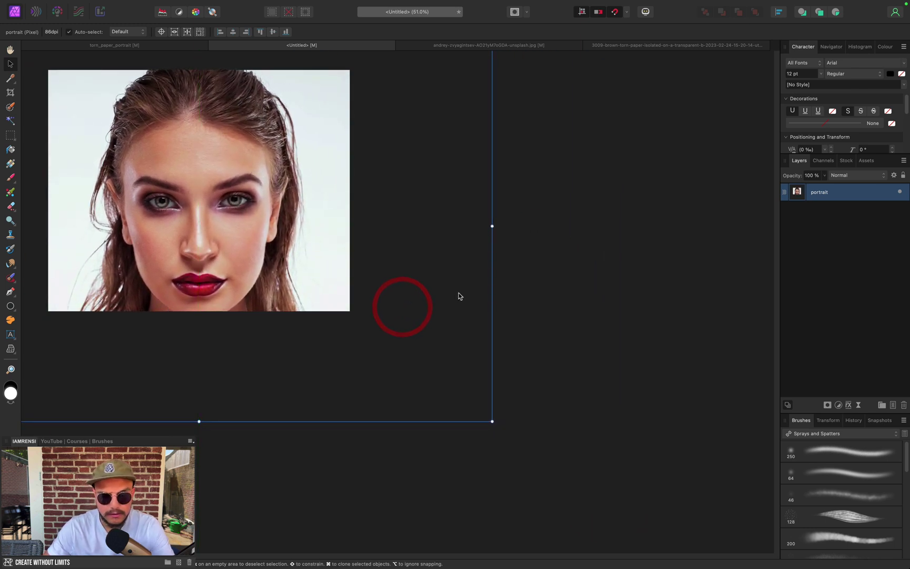
key(super+0)
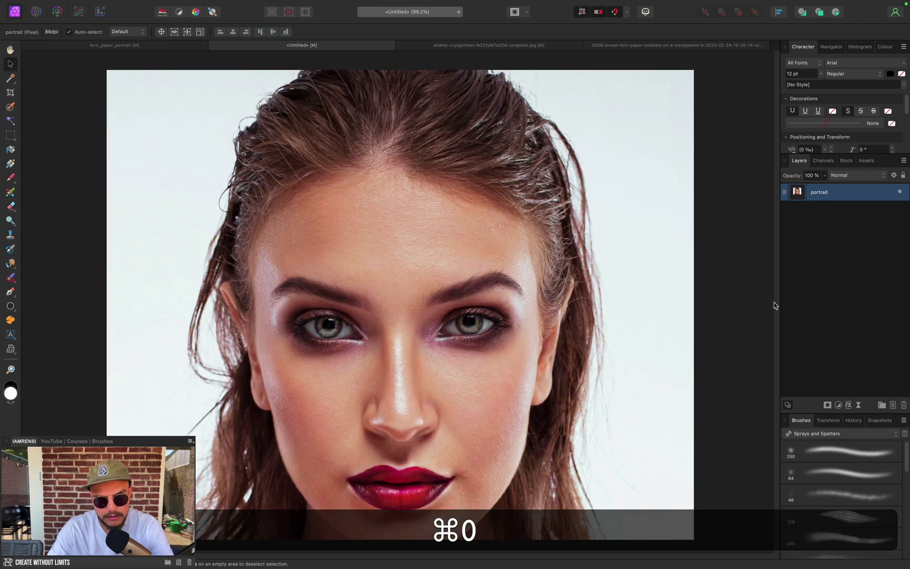
click(860, 253)
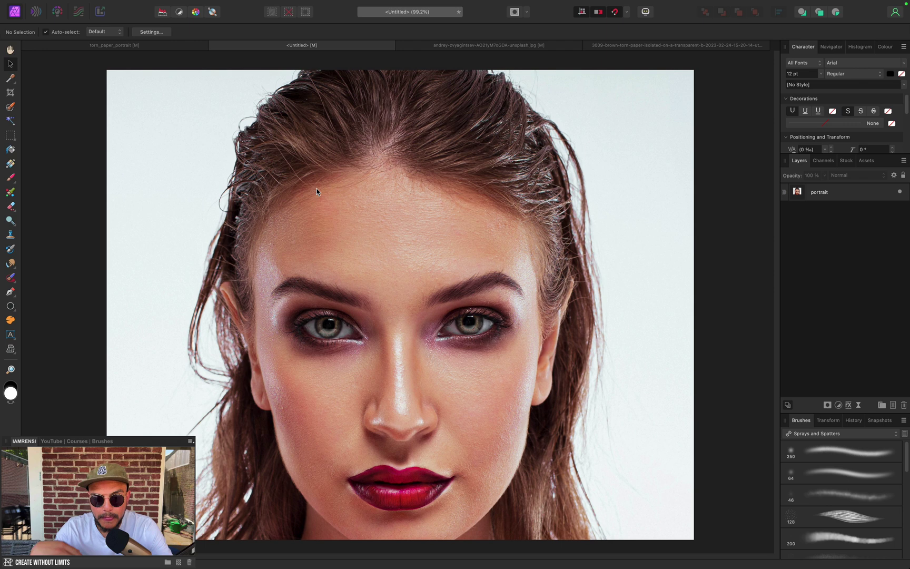
Flood Select the white background of the torn paper image at about 7-8% tolerance.
click(635, 45)
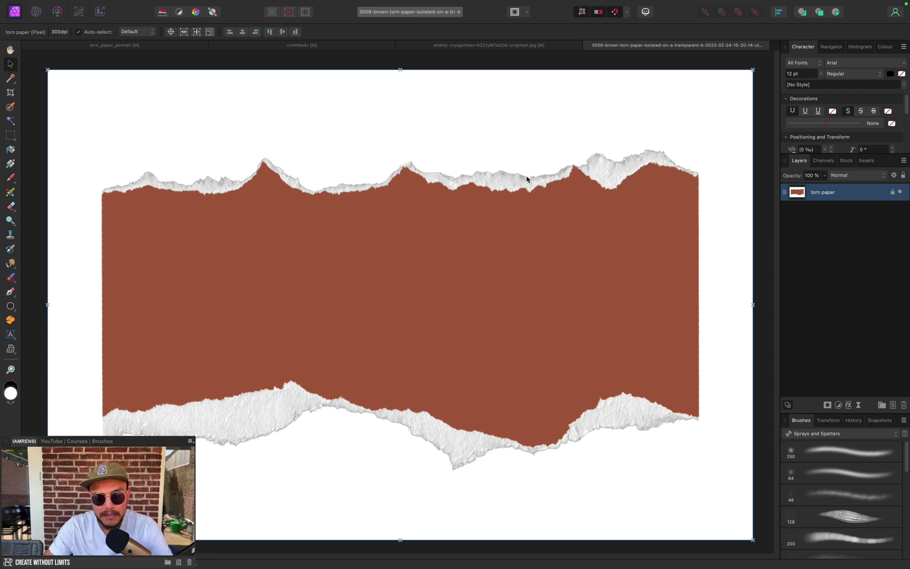
click(10, 121)
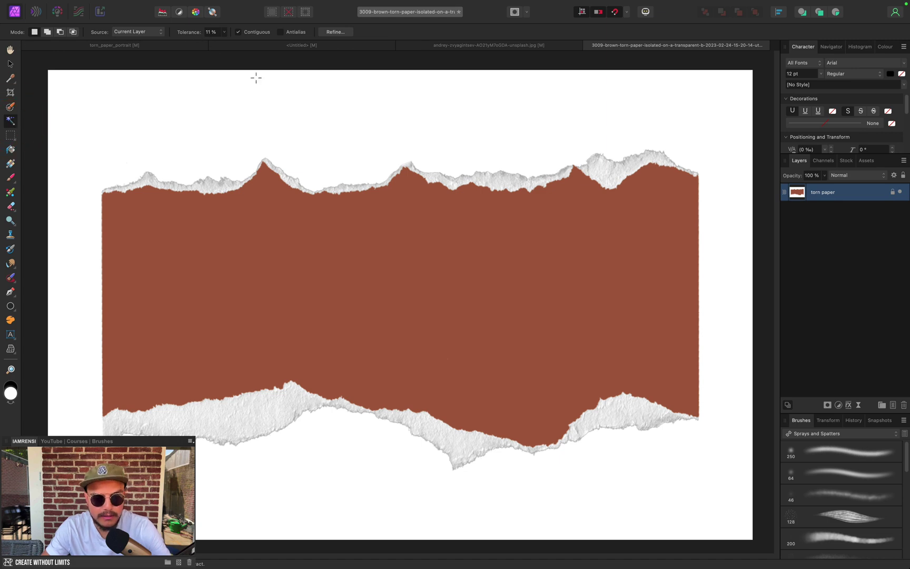
click(208, 107)
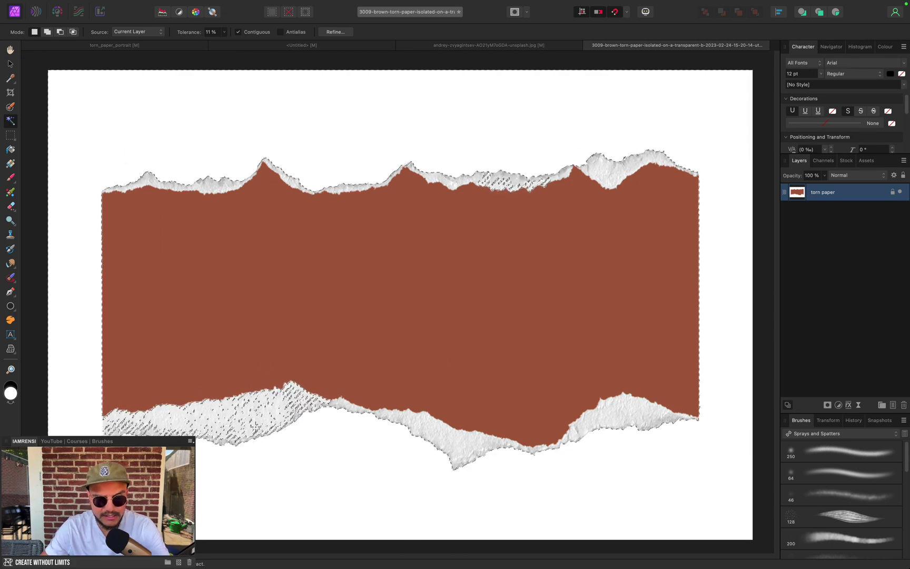
key(super+d)
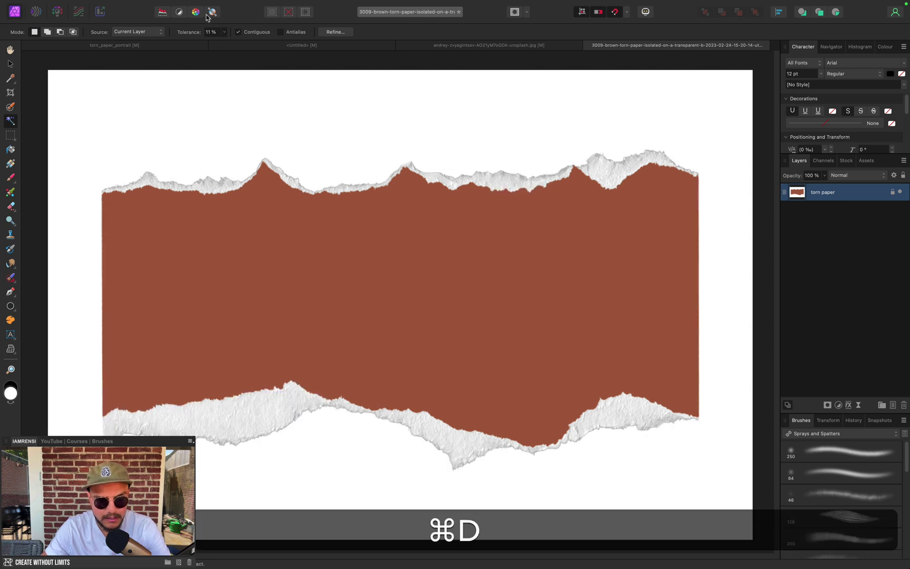
drag(197, 35, 194, 34)
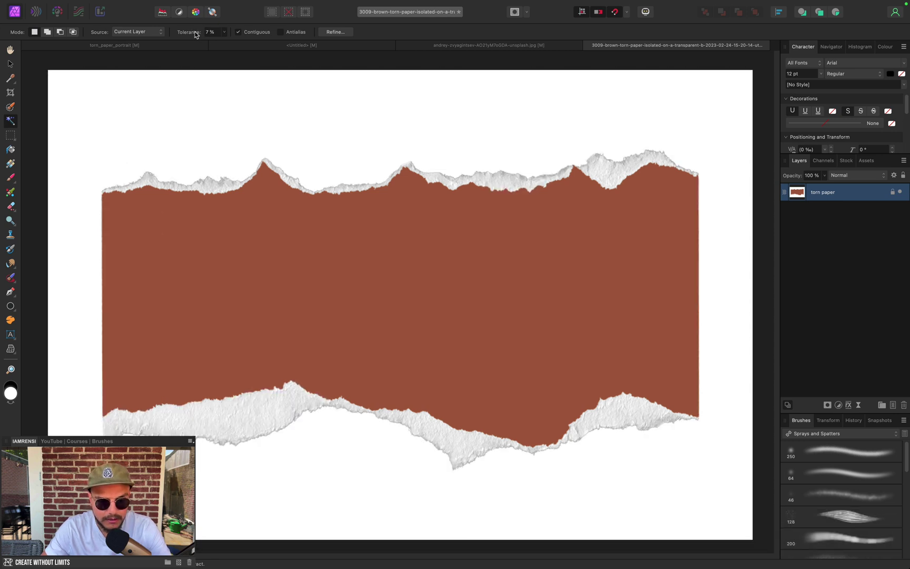
click(181, 101)
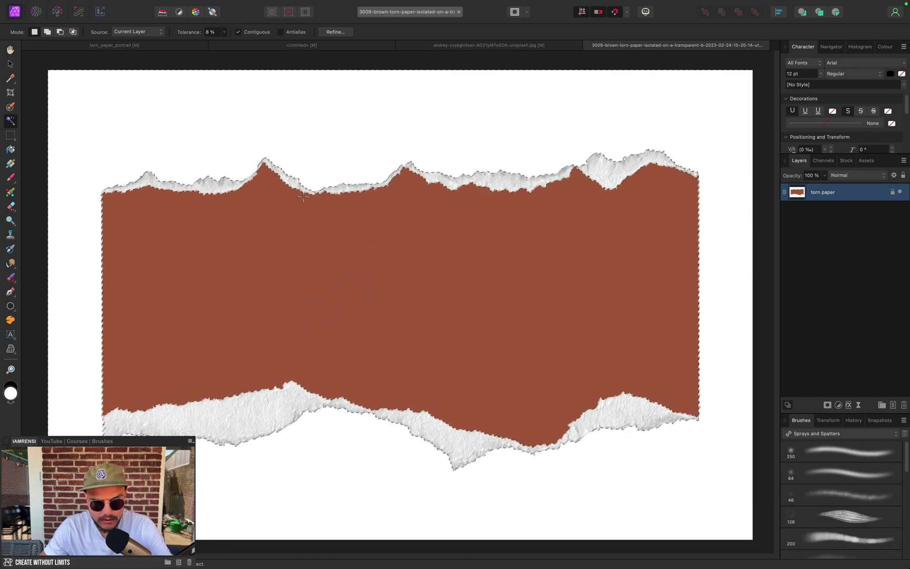
Check the selection in Quick Mask and invert it onto the torn edges.
key(q)
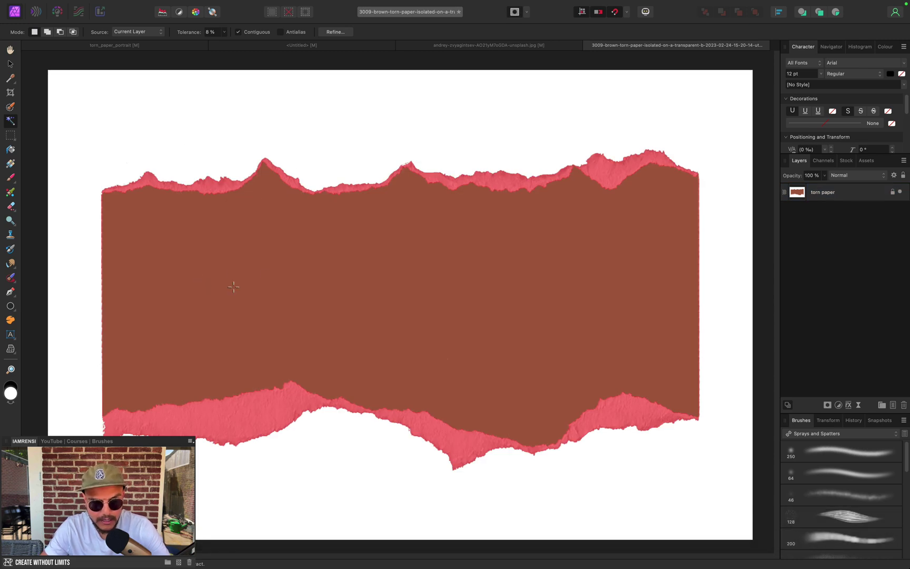
key(q)
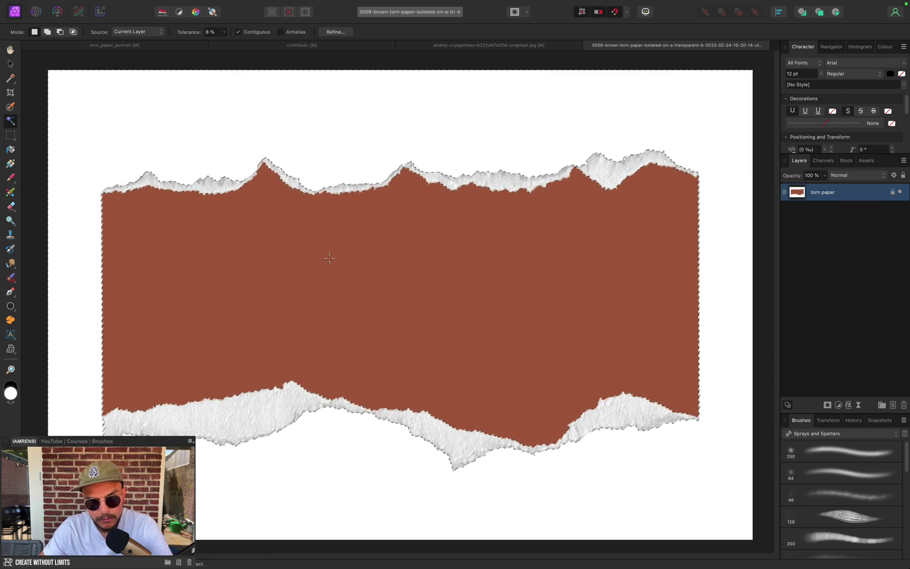
key(super+shift+i)
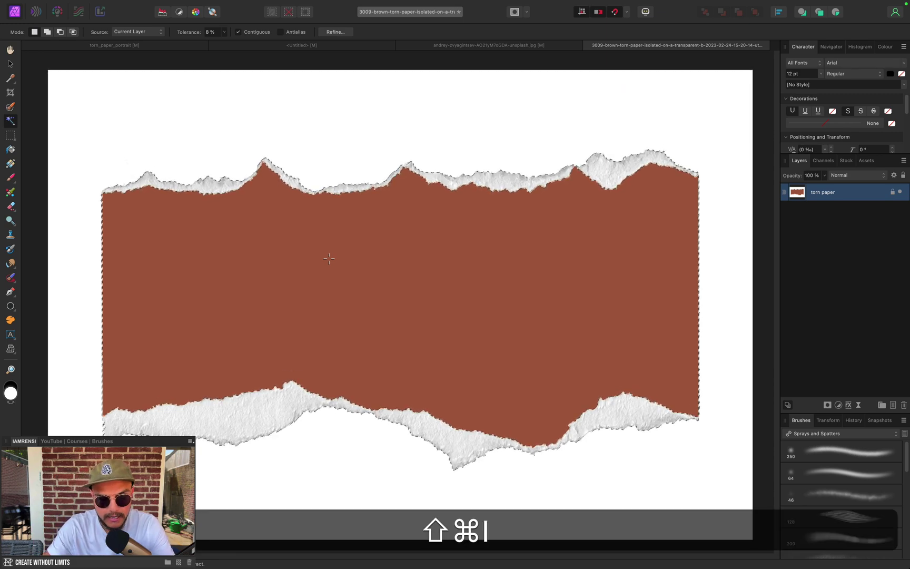
key(q)
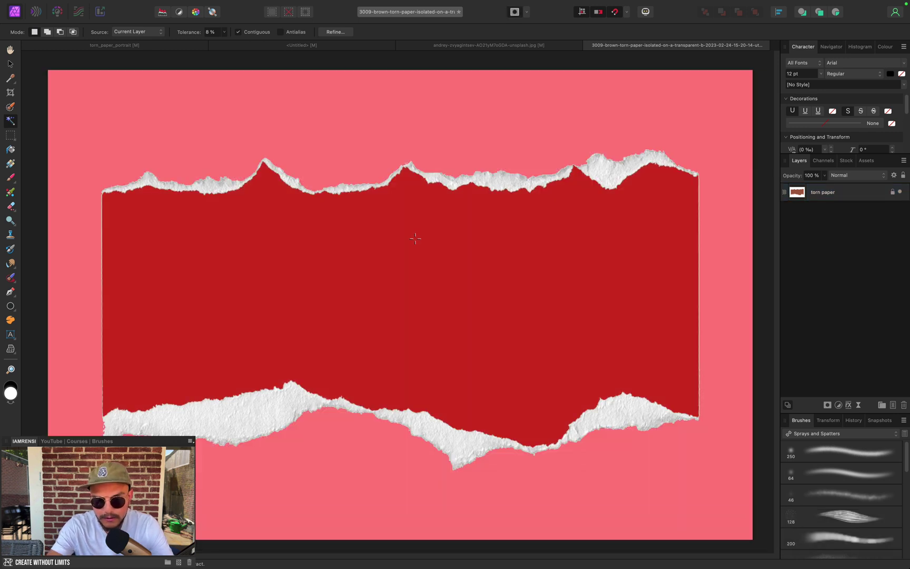
key(q)
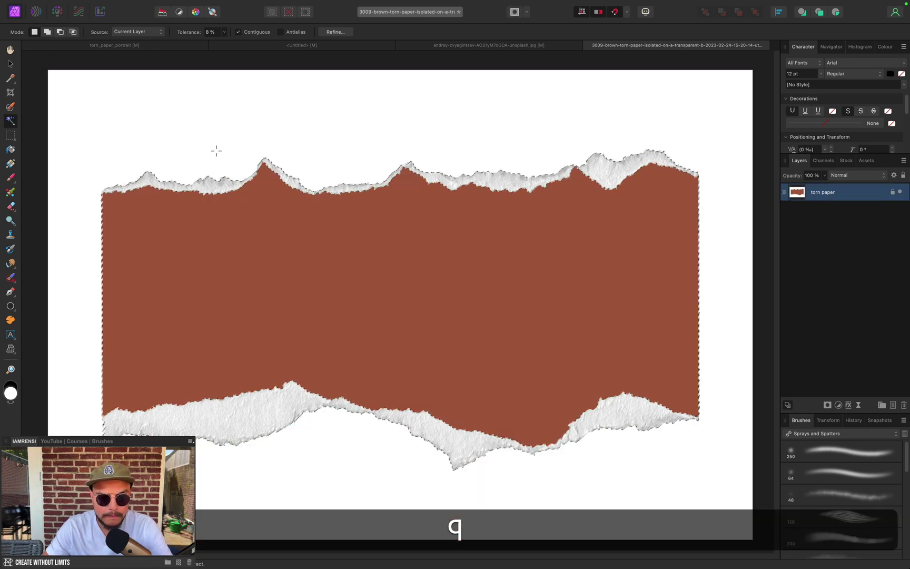
Open Refine Selection and preview the selection against a black matte.
click(336, 33)
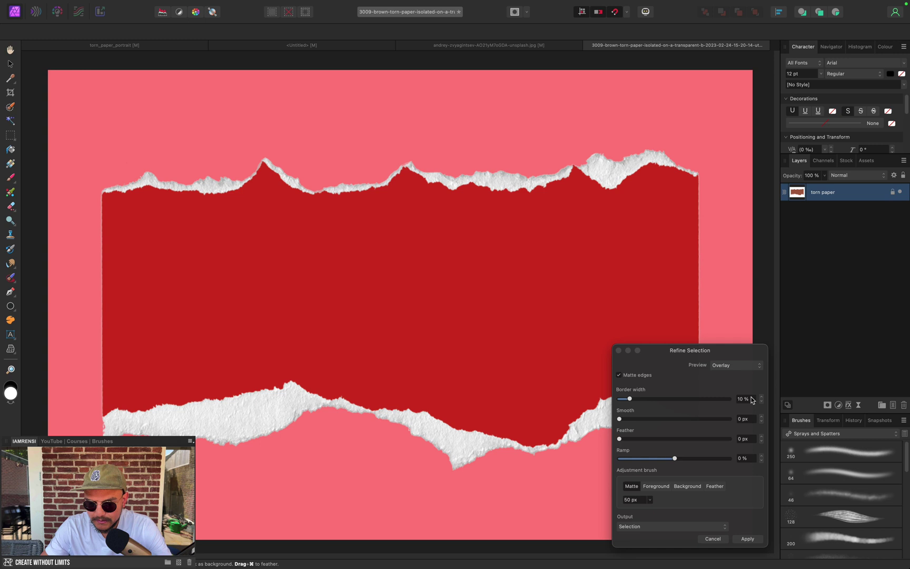
click(724, 365)
click(724, 376)
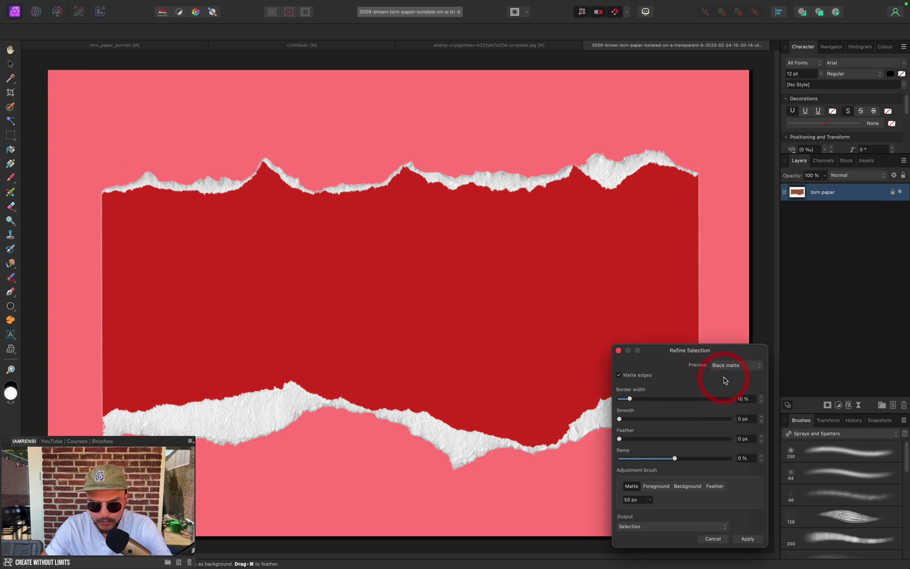
click(732, 365)
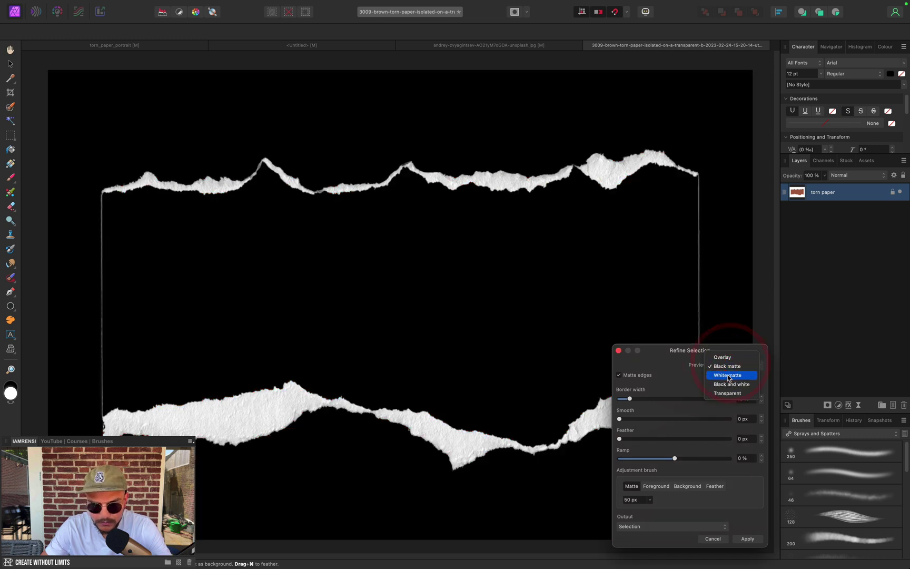
click(729, 366)
scroll(430, 203, up, 5)
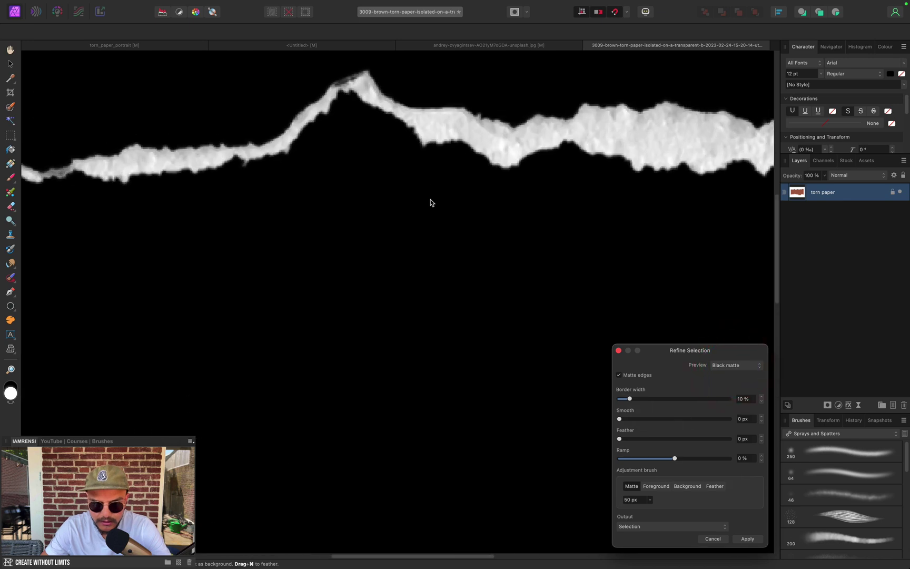
scroll(430, 202, up, 3)
scroll(430, 202, down, 5)
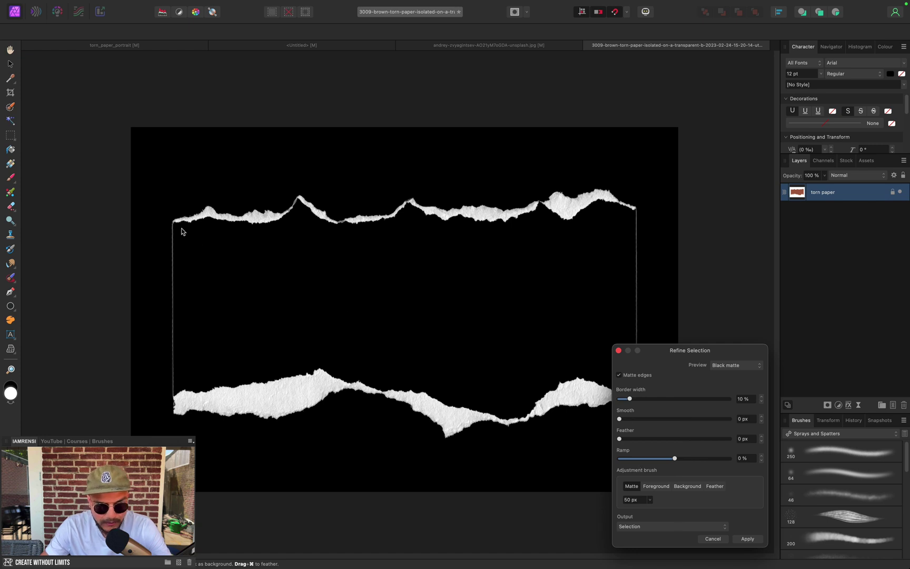
scroll(164, 247, up, 5)
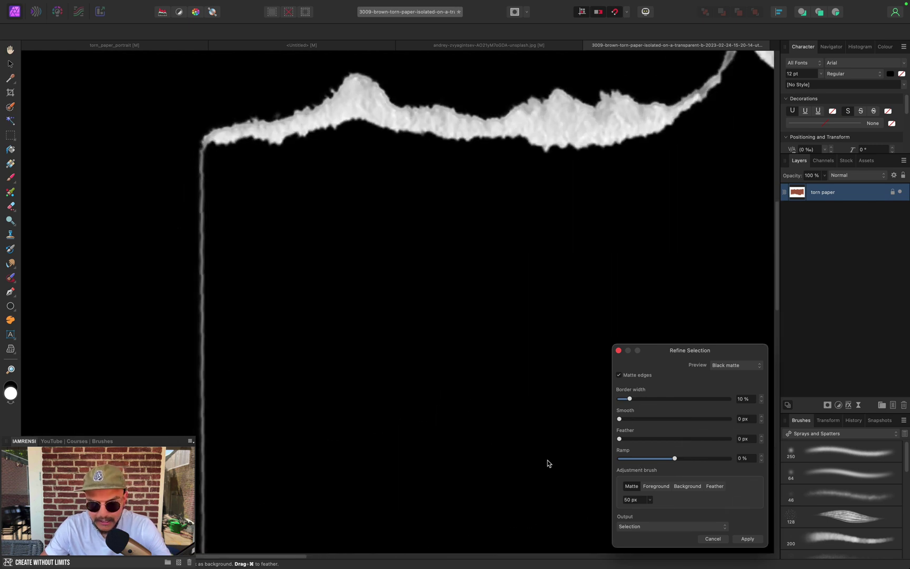
Paint with the Background brush over the stray edge lines around the paper.
click(687, 486)
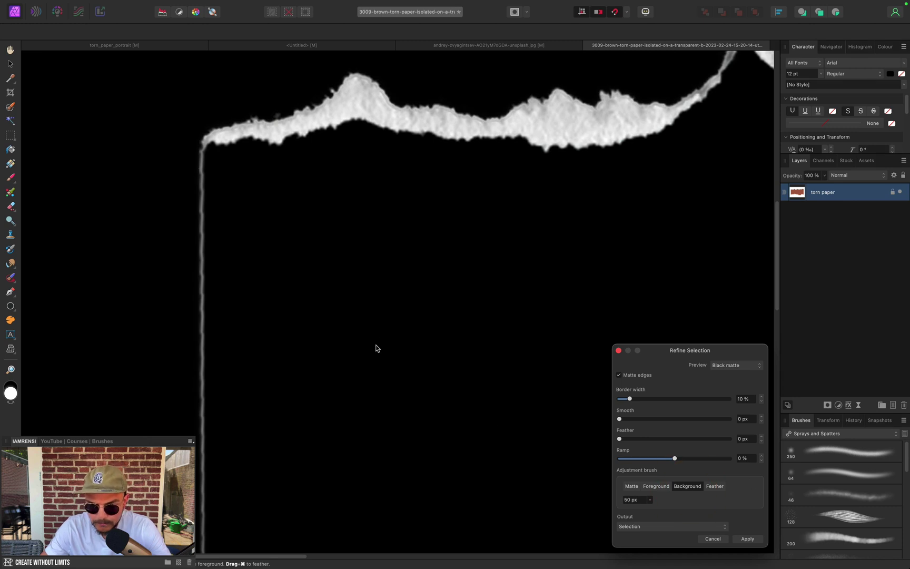
mouse_move(199, 165)
mouse_down()
mouse_move(192, 419)
mouse_move(204, 350)
mouse_move(198, 156)
mouse_up()
click(202, 162)
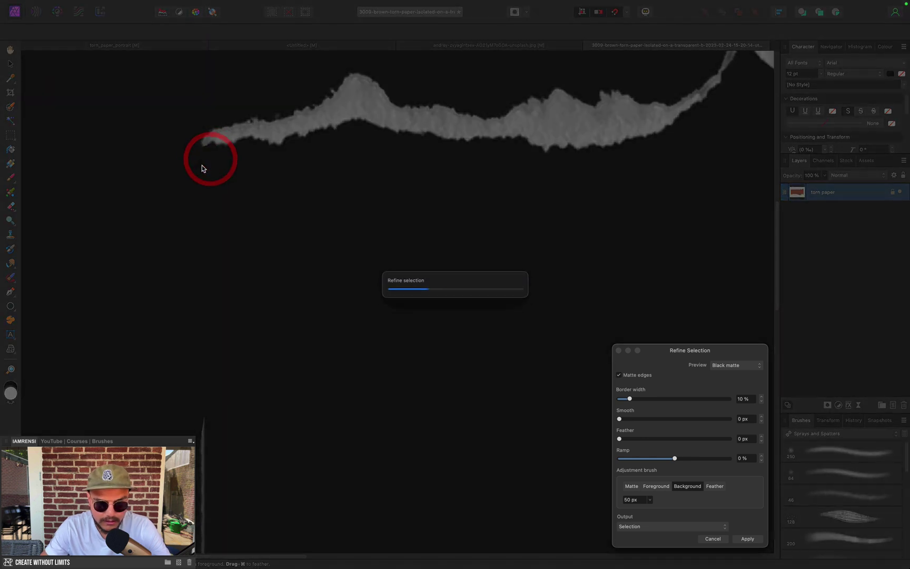
scroll(200, 263, up, 10)
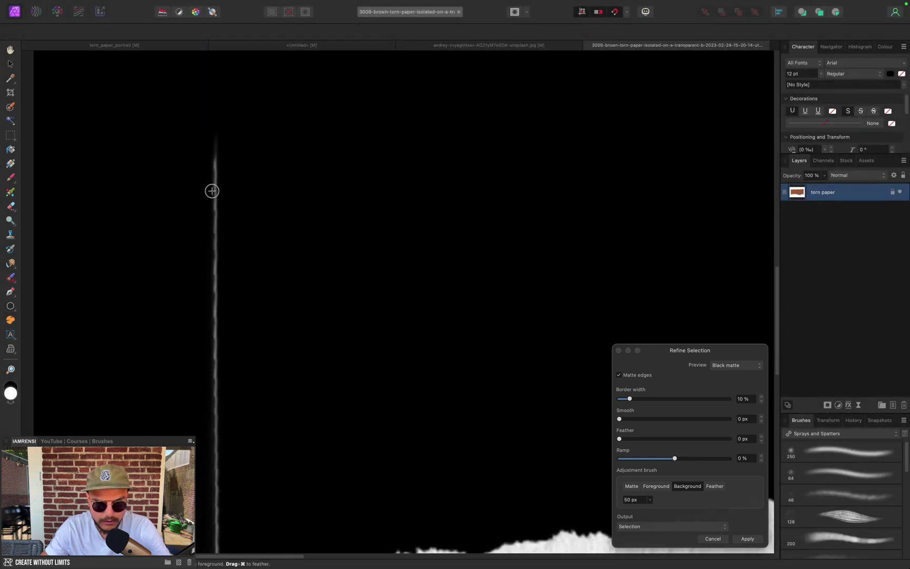
mouse_move(218, 152)
mouse_down()
mouse_move(220, 286)
mouse_move(219, 278)
mouse_move(205, 437)
mouse_move(212, 541)
mouse_move(219, 383)
mouse_move(215, 436)
mouse_up()
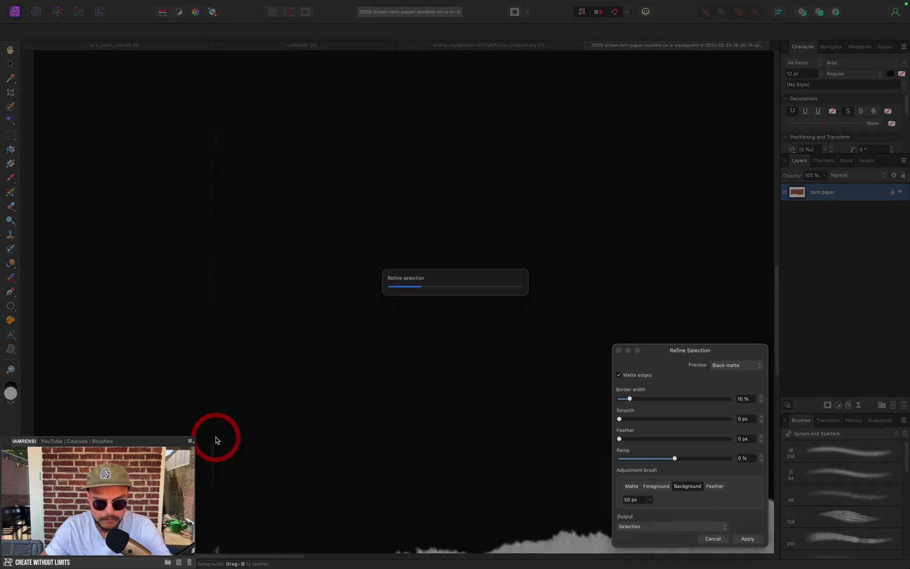
scroll(327, 292, down, 5)
scroll(327, 292, up, 5)
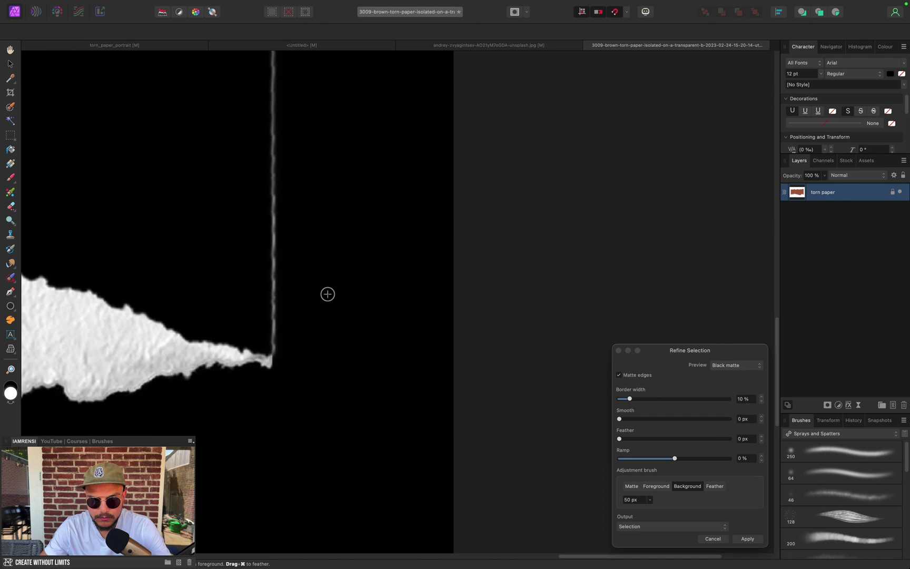
scroll(327, 292, left, 2)
drag(284, 363, 278, 290)
scroll(278, 290, down, 5)
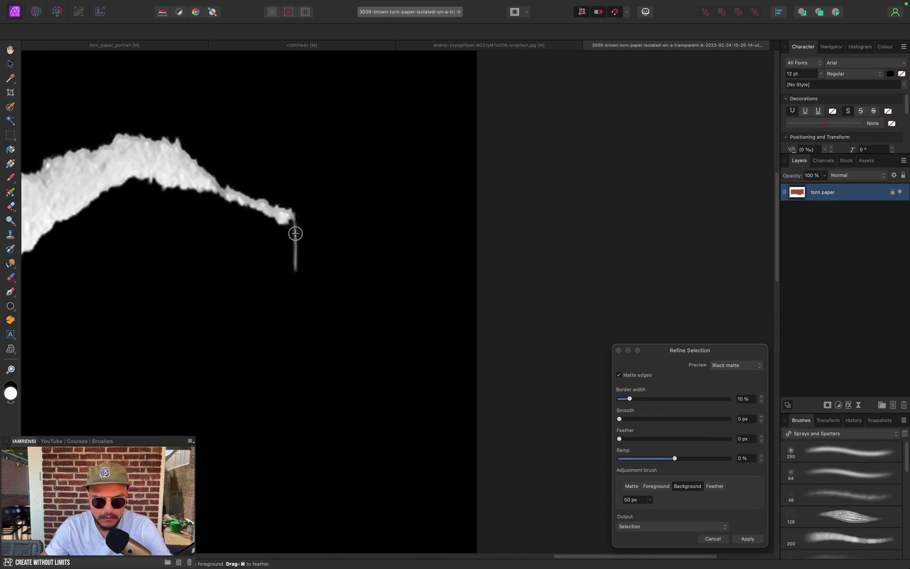
drag(294, 233, 292, 297)
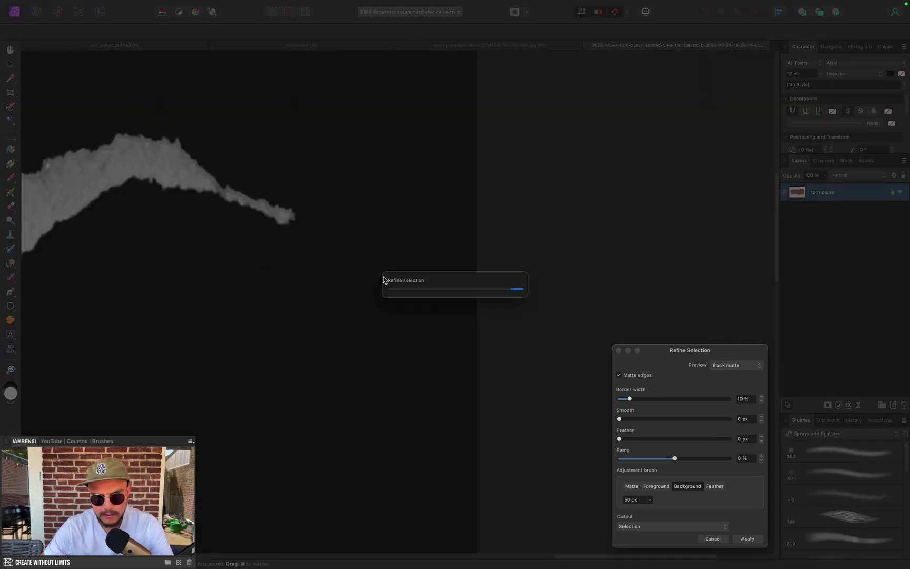
key(super+0)
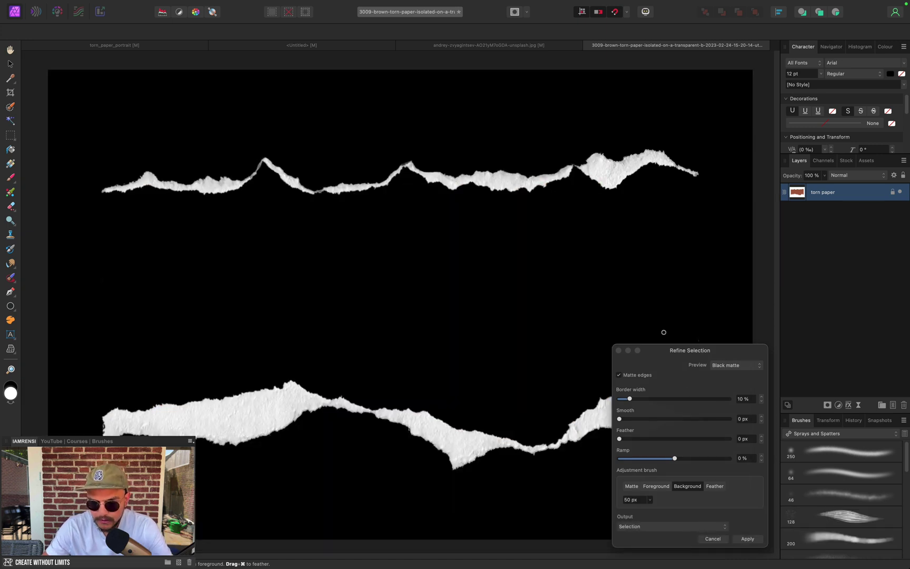
Apply the refinement with Output set to New layer, keeping the new layer in place.
click(699, 528)
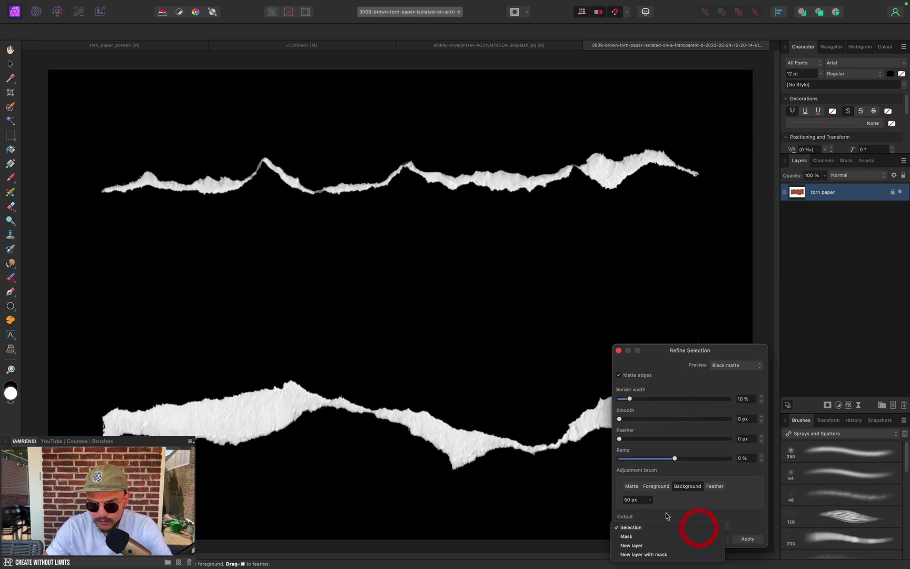
click(644, 547)
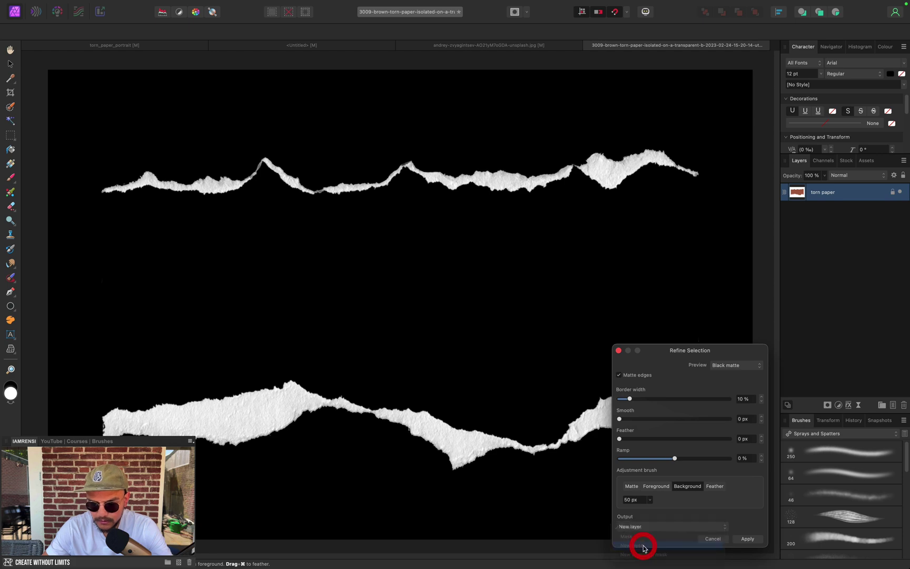
click(757, 539)
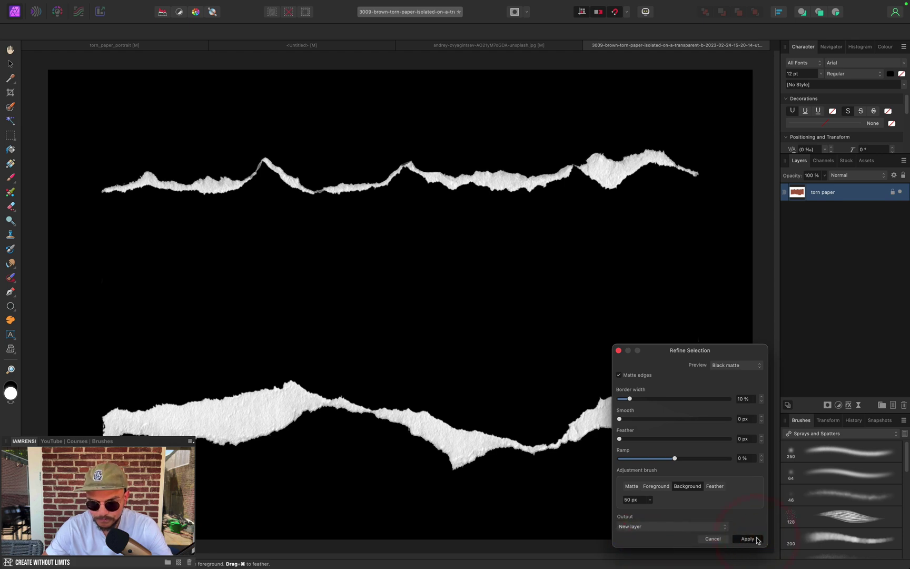
key(v)
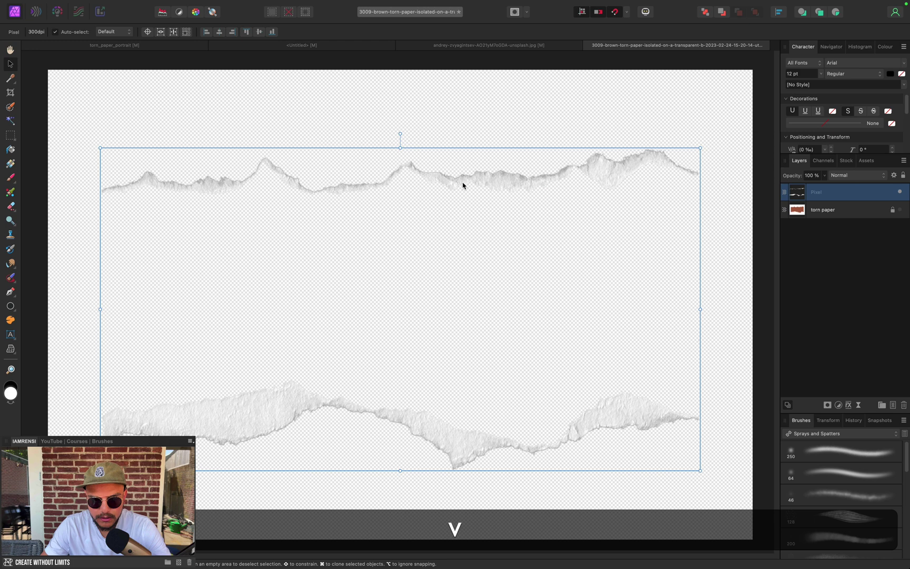
drag(463, 182, 499, 189)
key(super+z)
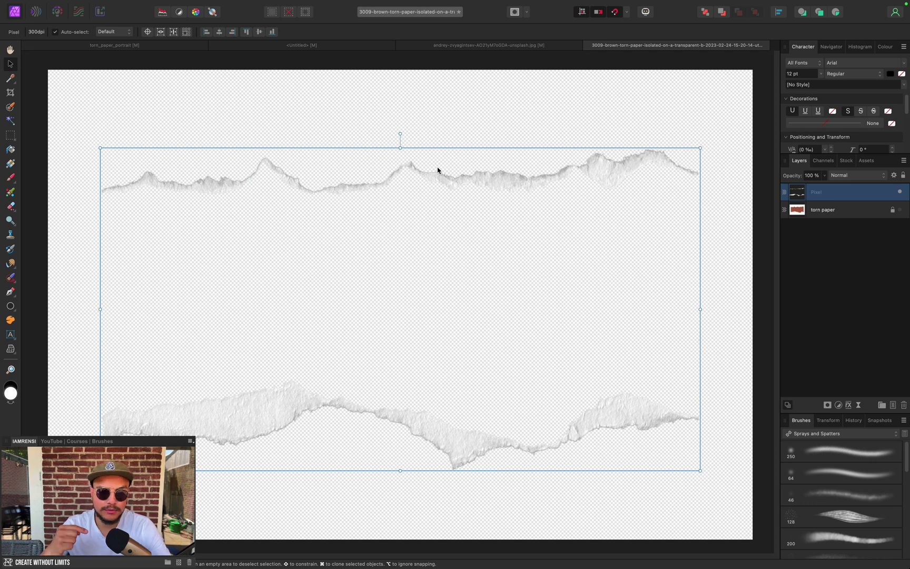
Rename the new strips layer to 'torned paper'.
double_click(818, 193)
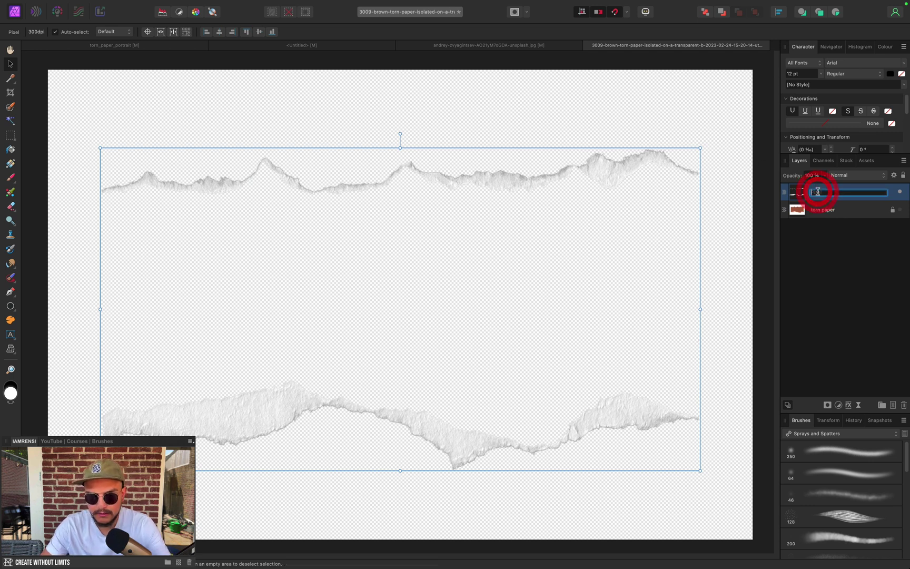
text(torn paper)
key(Return)
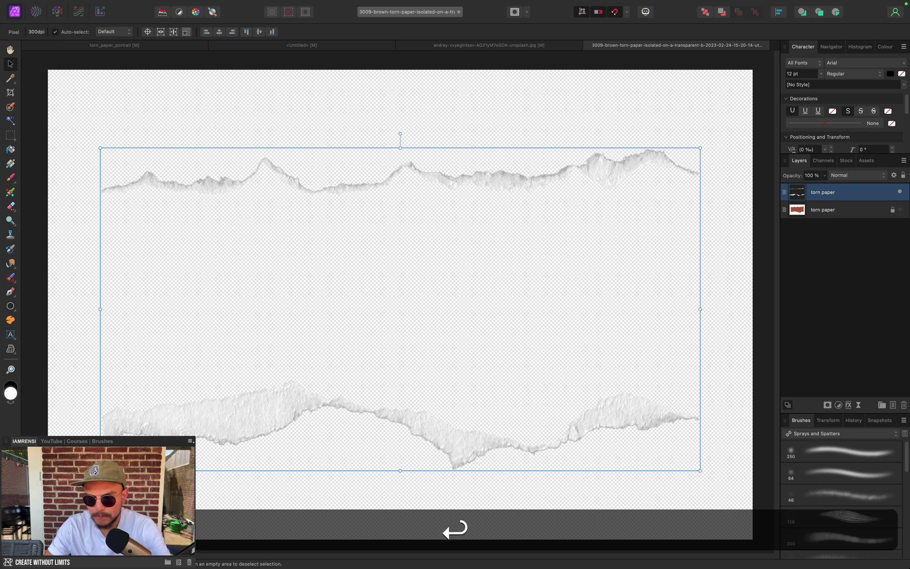
double_click(816, 192)
click(825, 192)
text(ed)
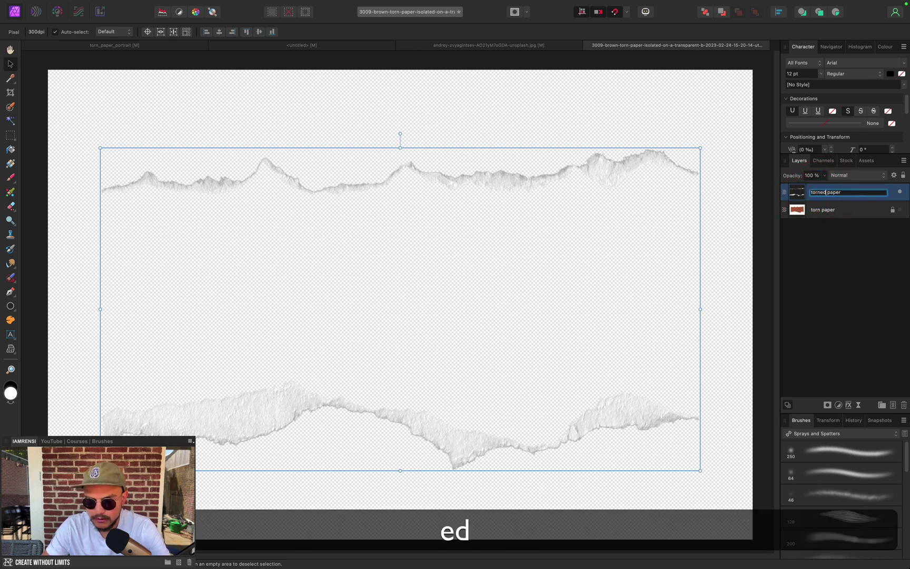
key(Return)
Paste a copy of the torned paper layer onto the portrait, shrunk and moved over the face.
key(super+c)
key(super+c)
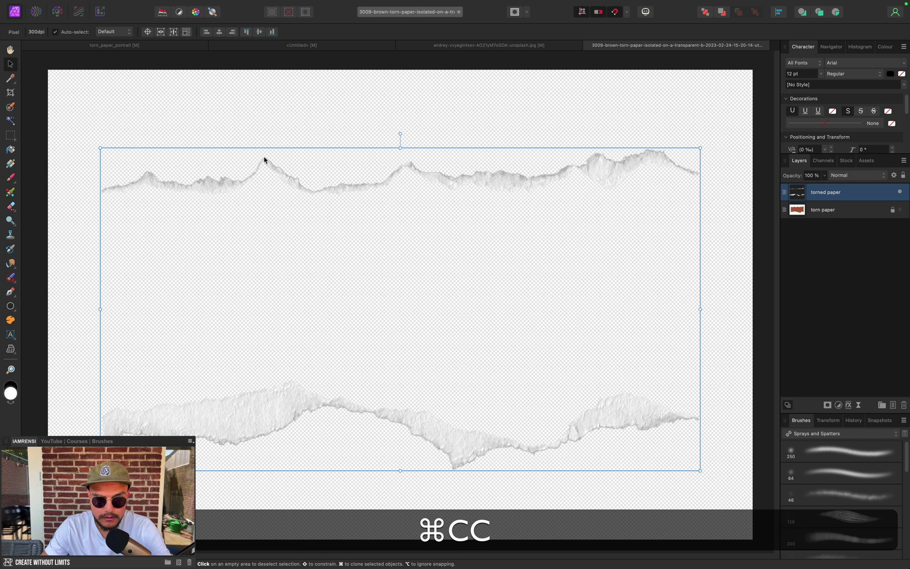
click(280, 45)
key(super+v)
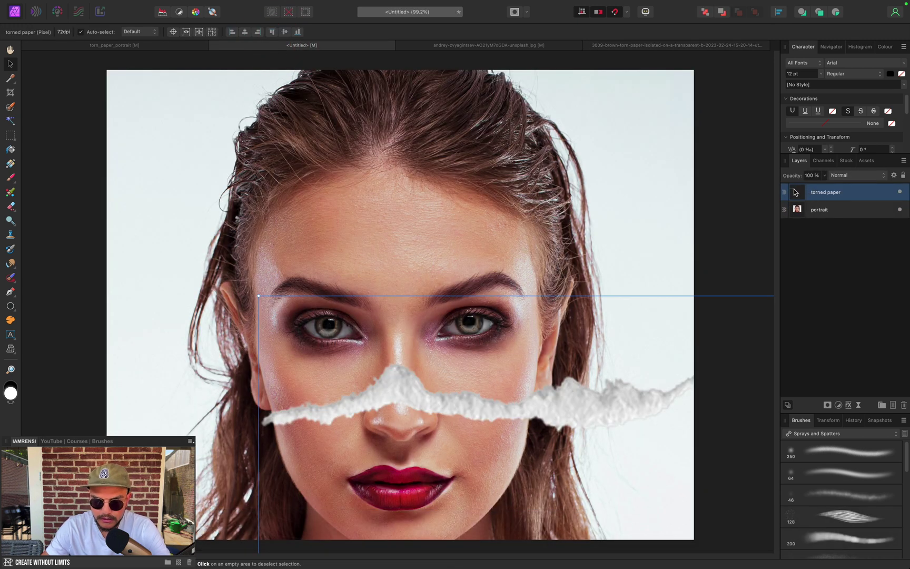
click(794, 191)
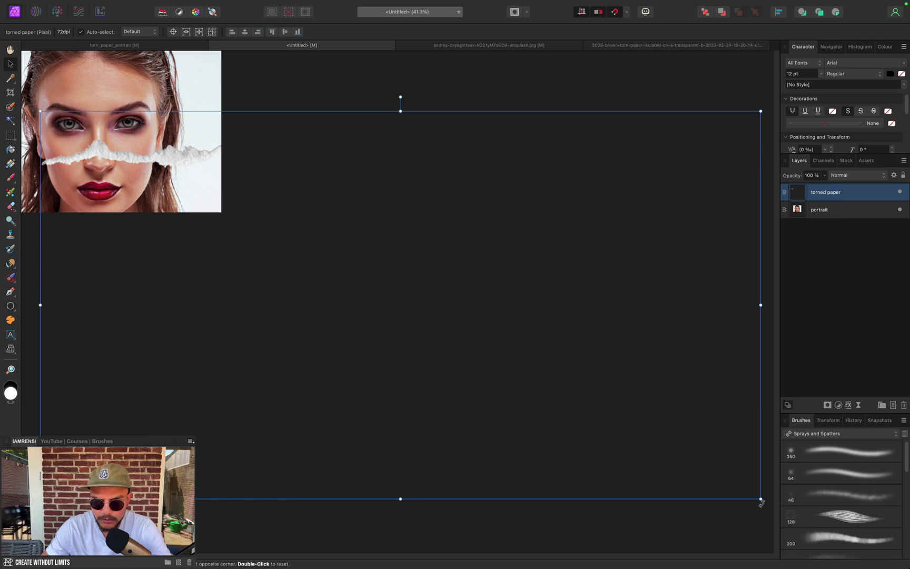
drag(760, 498, 241, 301)
click(293, 219)
drag(293, 218, 231, 158)
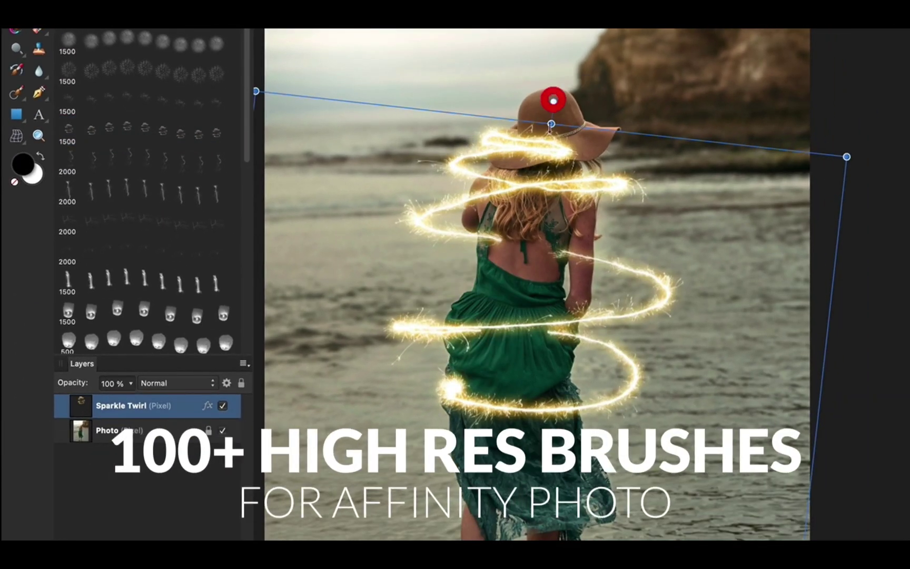
drag(553, 101, 548, 85)
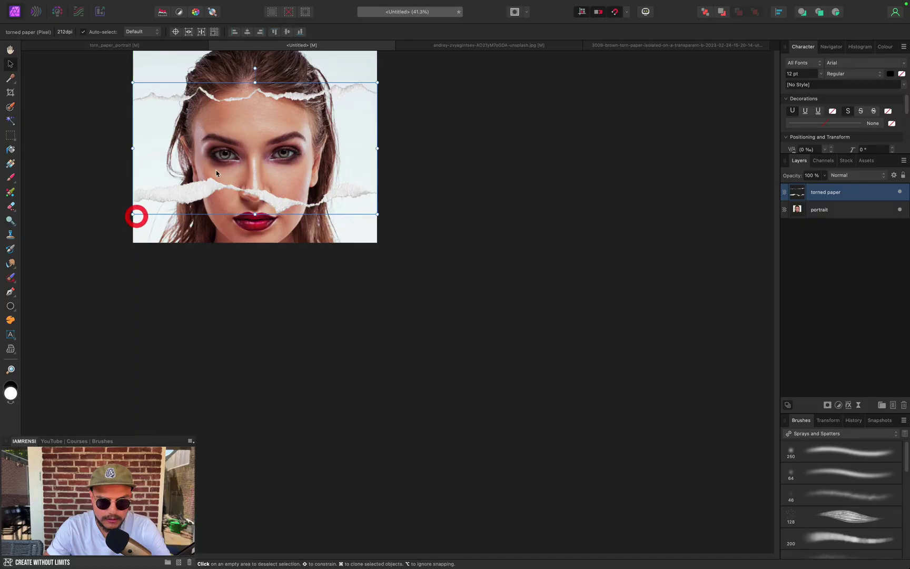
Move the torned paper layer up so strips cross the forehead and nose, undoing a trial squash.
drag(219, 190, 218, 158)
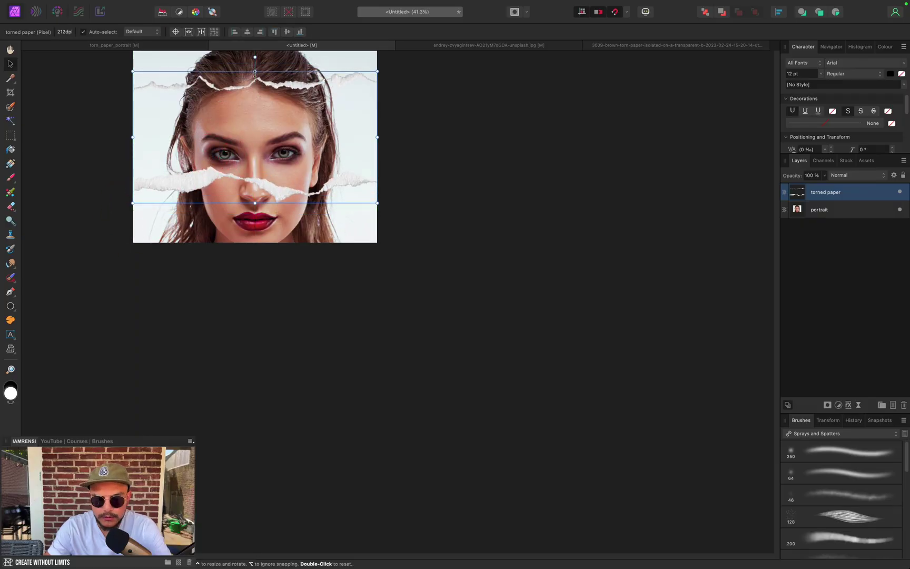
key(super+0)
drag(401, 126, 424, 240)
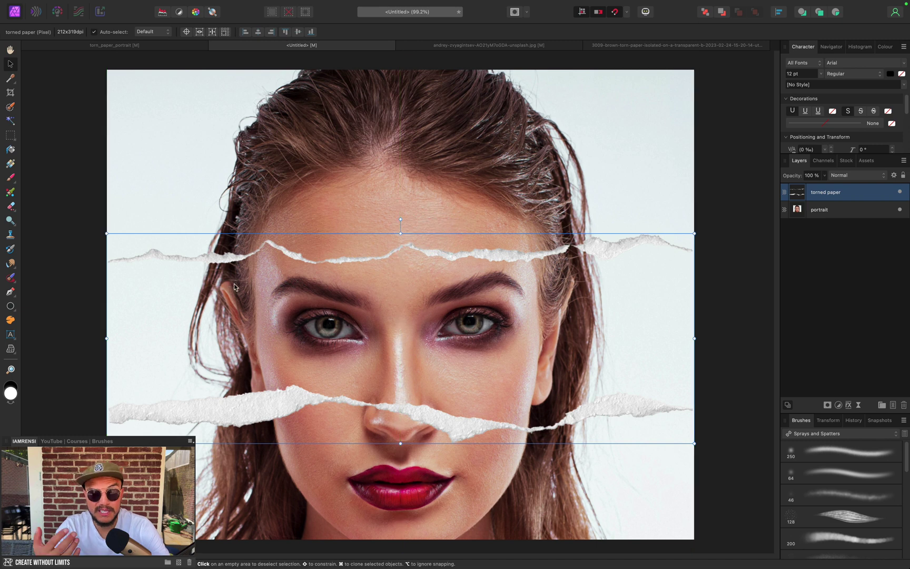
key(super)
key(super+z)
key(super+z)
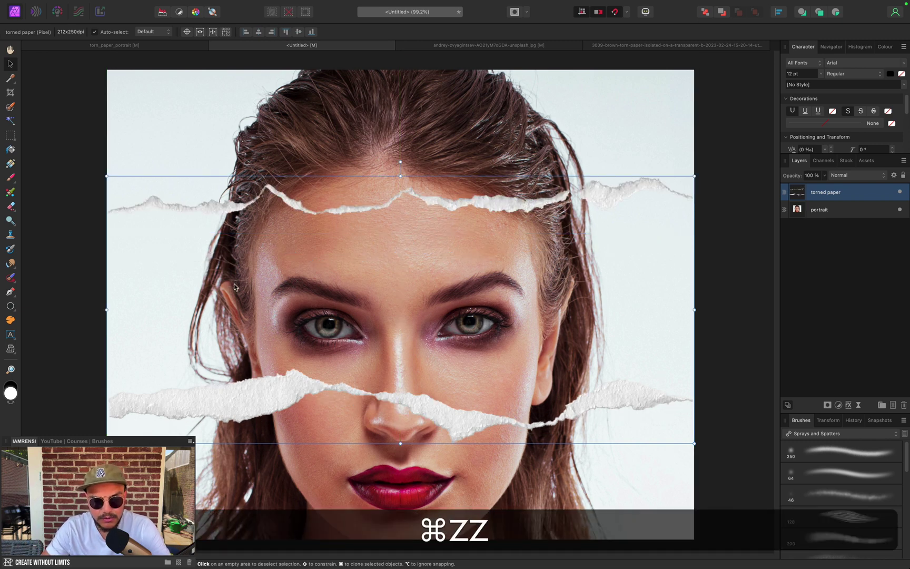
key(super)
key(m)
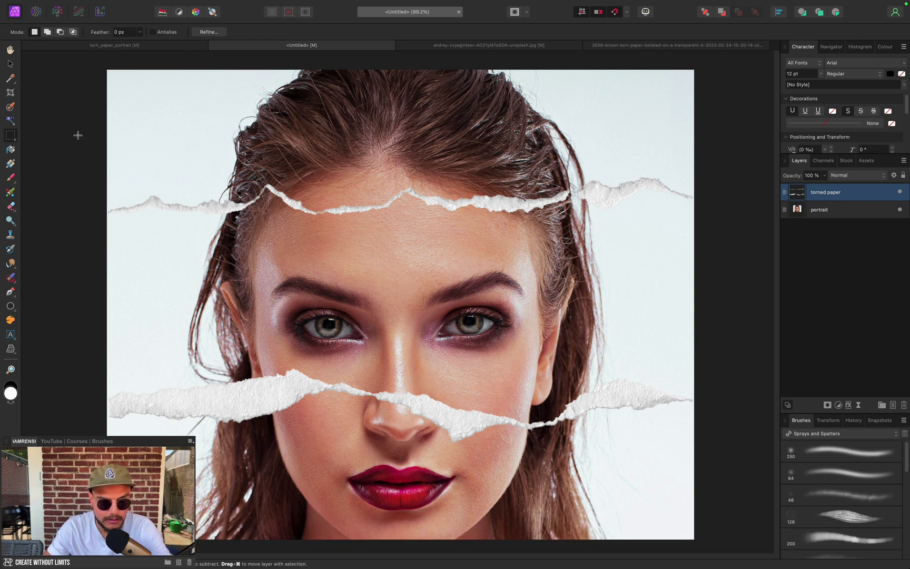
Marquee-select a full-width band around the upper strip, cut it, and paste it as its own layer.
drag(105, 133, 757, 265)
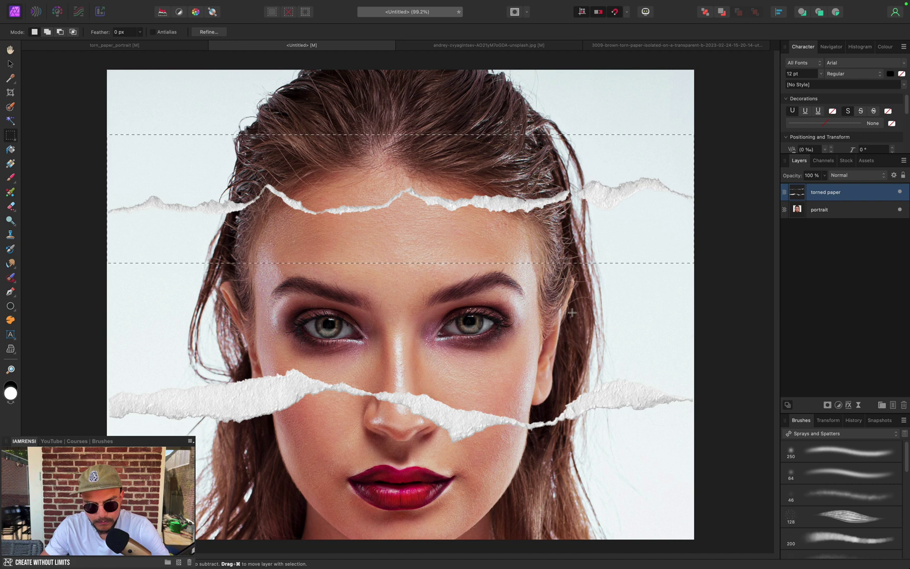
key(super)
key(super+x)
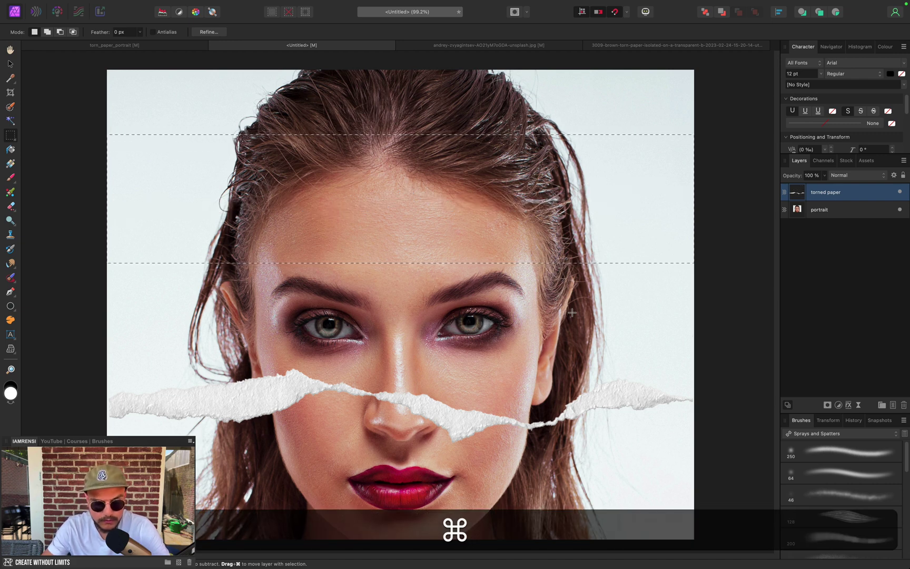
key(super+d)
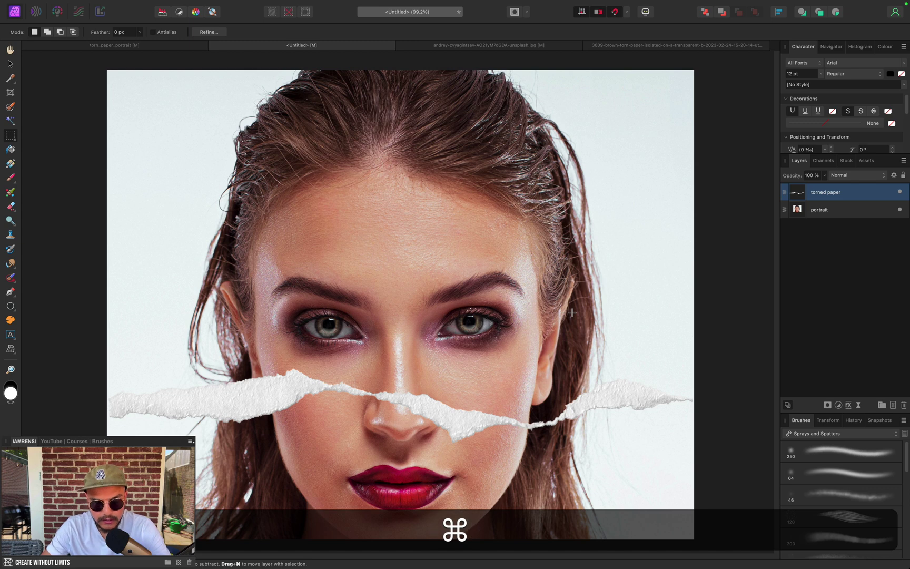
key(super+v)
Reposition the strips: lower the upper one on the forehead and raise the lower one across the nose.
key(v)
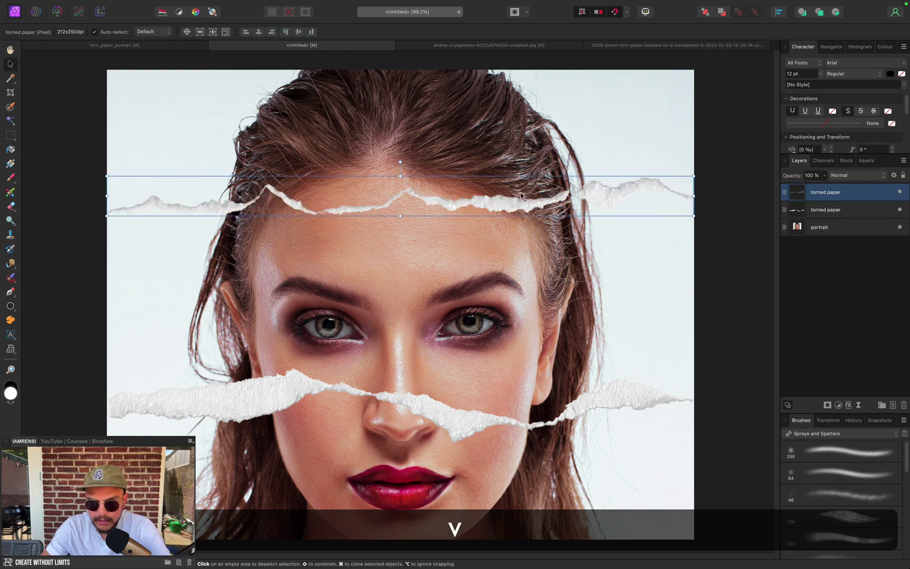
drag(531, 180, 535, 220)
click(824, 209)
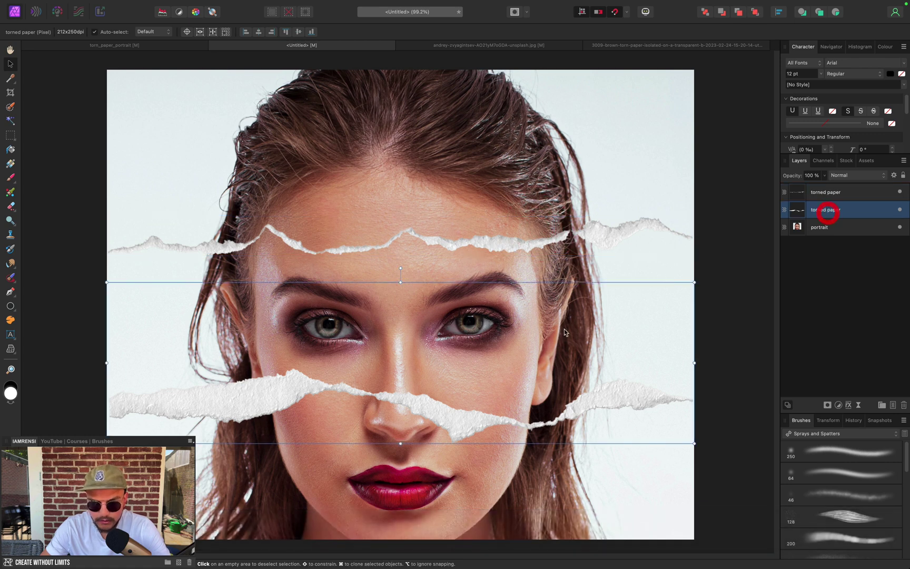
drag(445, 431, 454, 405)
click(483, 243)
drag(474, 231, 474, 250)
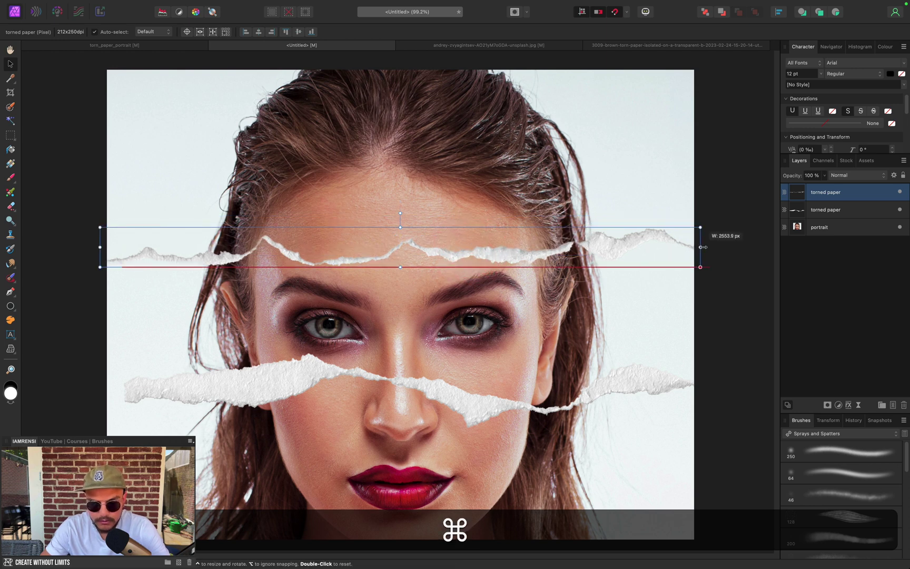
click(696, 247)
click(474, 411)
drag(483, 401, 475, 395)
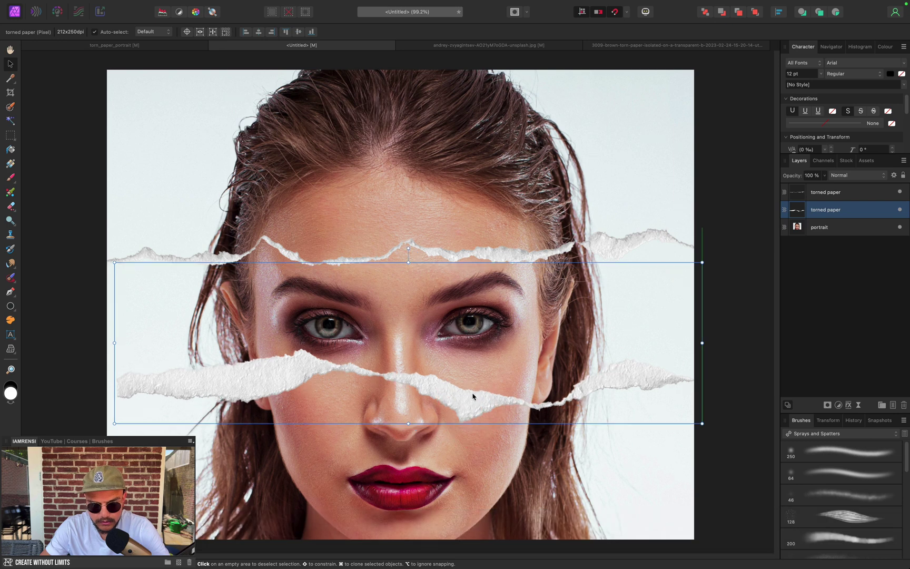
click(471, 391)
Tilt the lower strip about 4.9° and widen it symmetrically across the portrait, then deselect.
drag(409, 245, 401, 244)
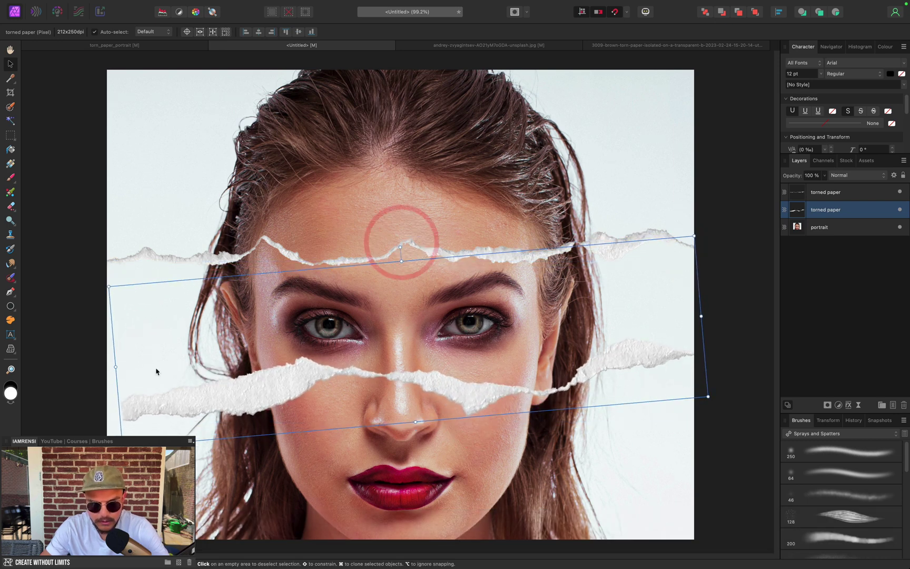
drag(116, 367, 83, 366)
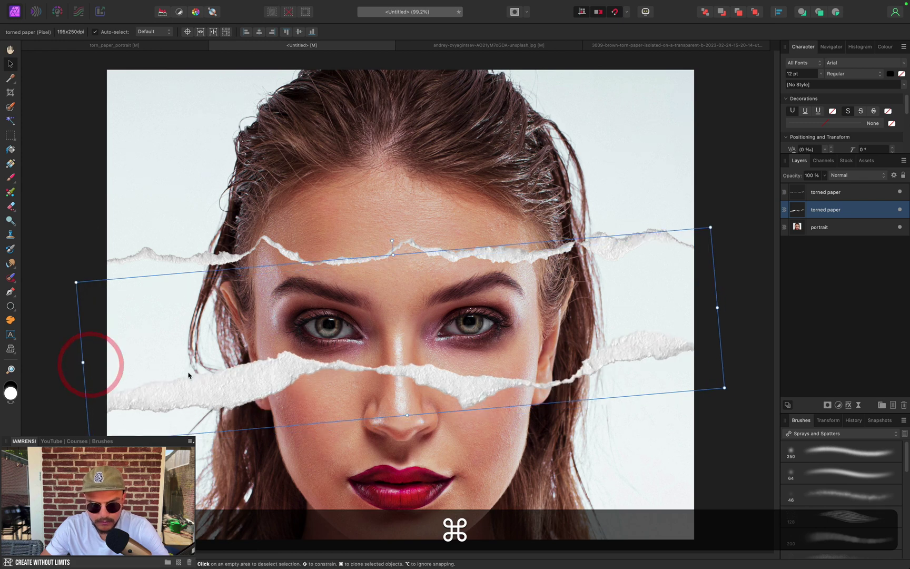
click(188, 374)
key(super+d)
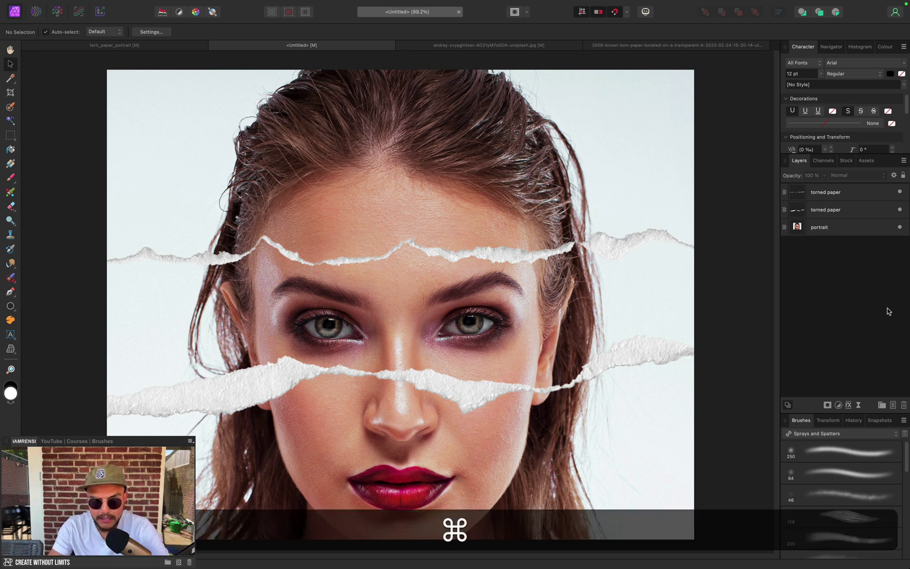
Fit the composite in view and switch to the Freehand Selection tool (L).
key(super+0)
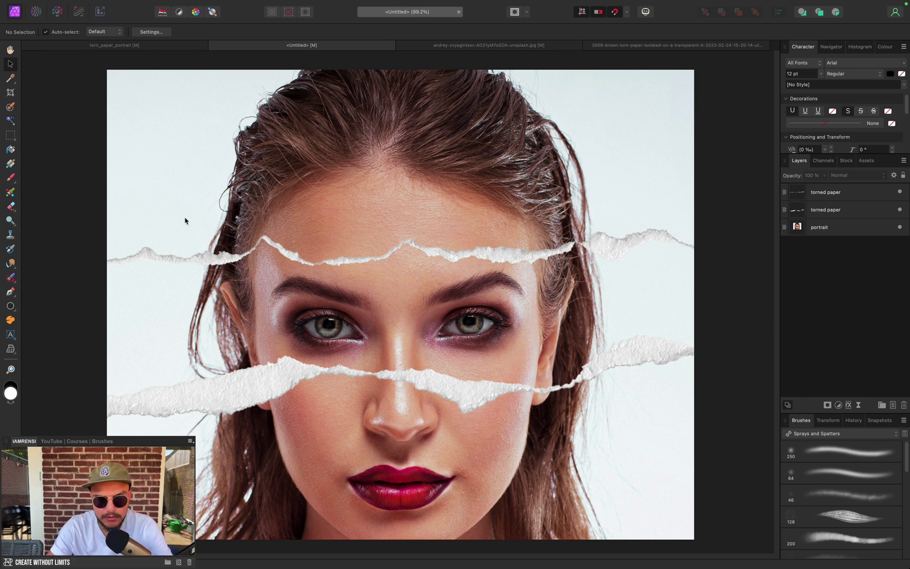
key(l)
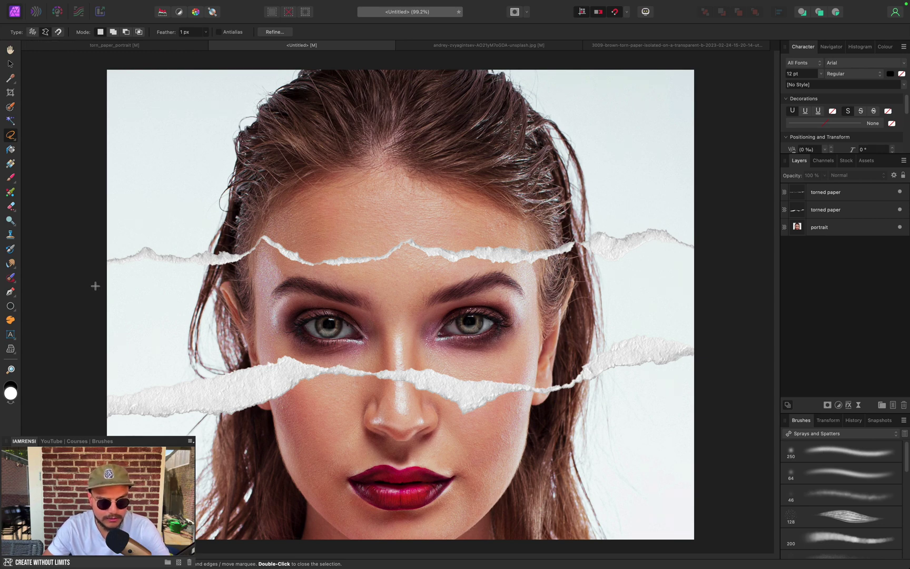
Start a polygonal outline at the upper strip's left end, tracing its edge up to the peak.
scroll(95, 286, up, 5)
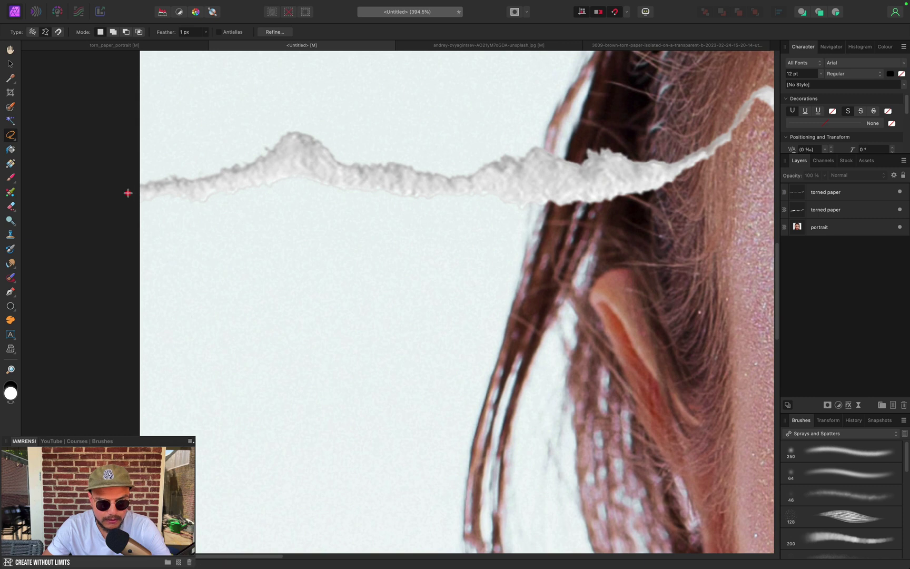
click(128, 193)
click(244, 177)
click(296, 157)
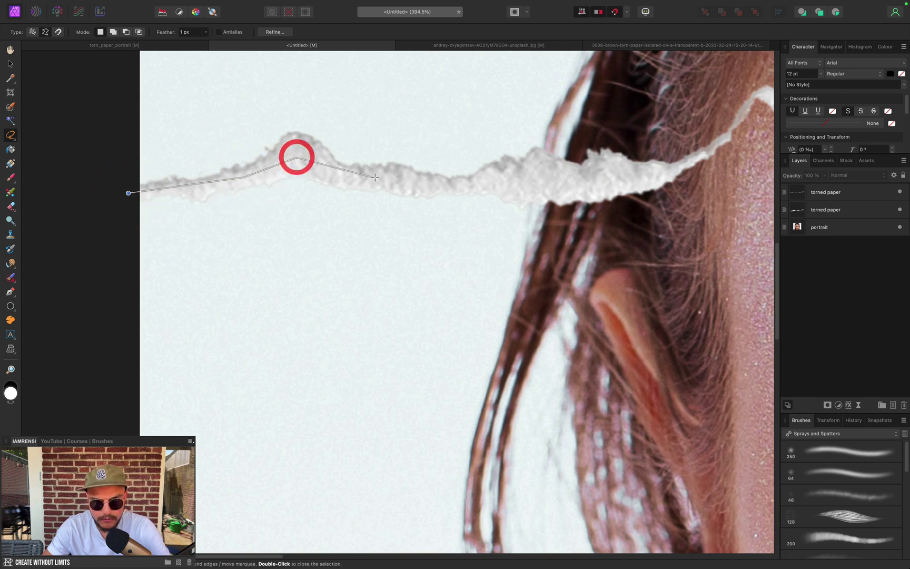
click(378, 178)
click(521, 182)
click(654, 170)
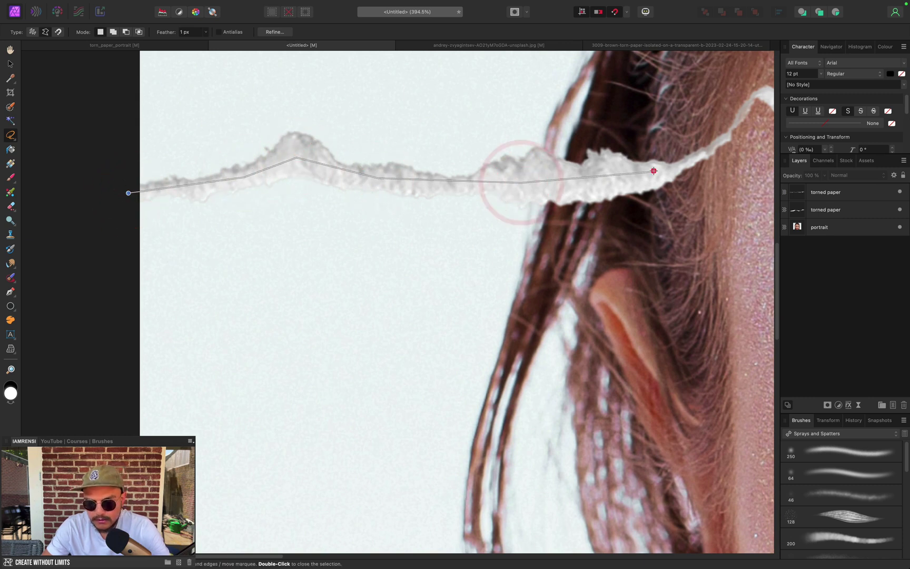
click(678, 169)
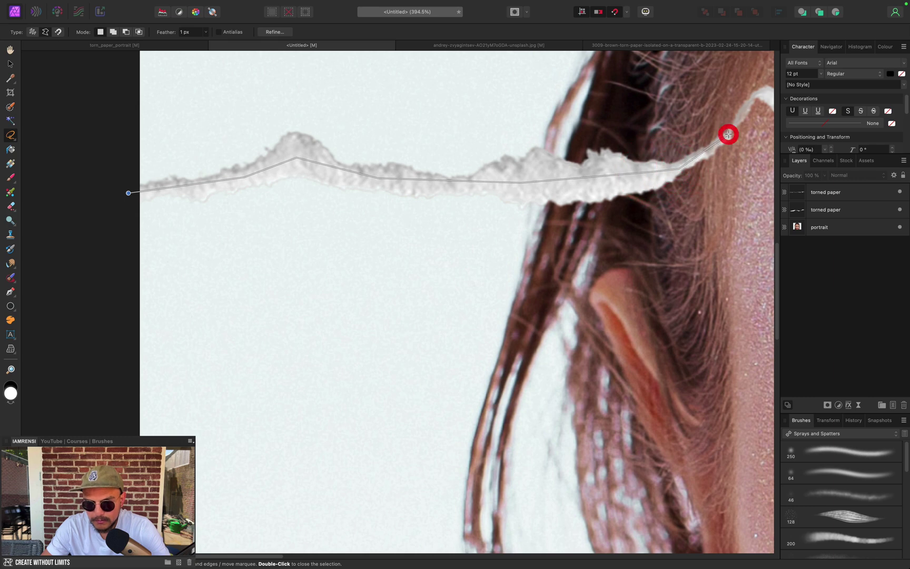
click(754, 96)
Continue the outline along the upper strip across the forehead to beyond the right edge.
scroll(754, 96, right, 5)
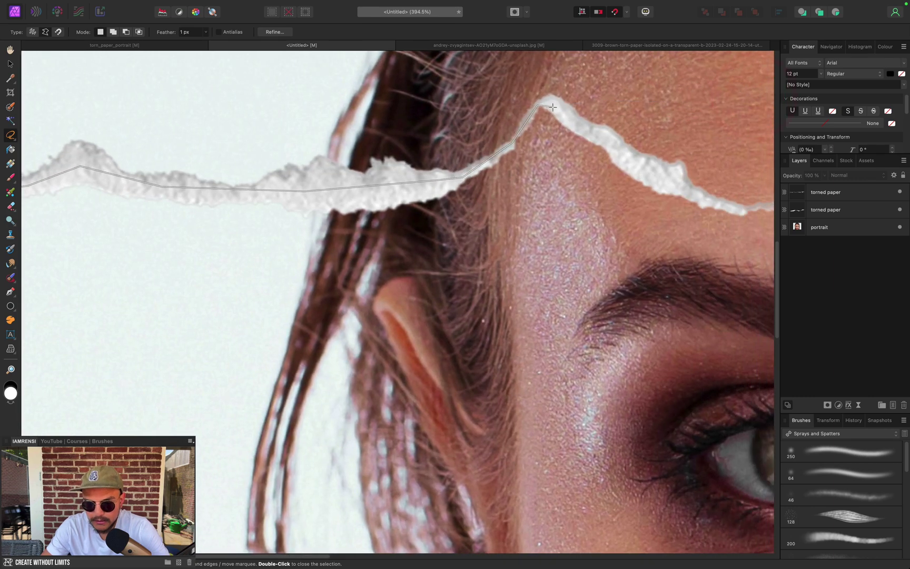
click(551, 102)
scroll(648, 168, right, 10)
click(680, 116)
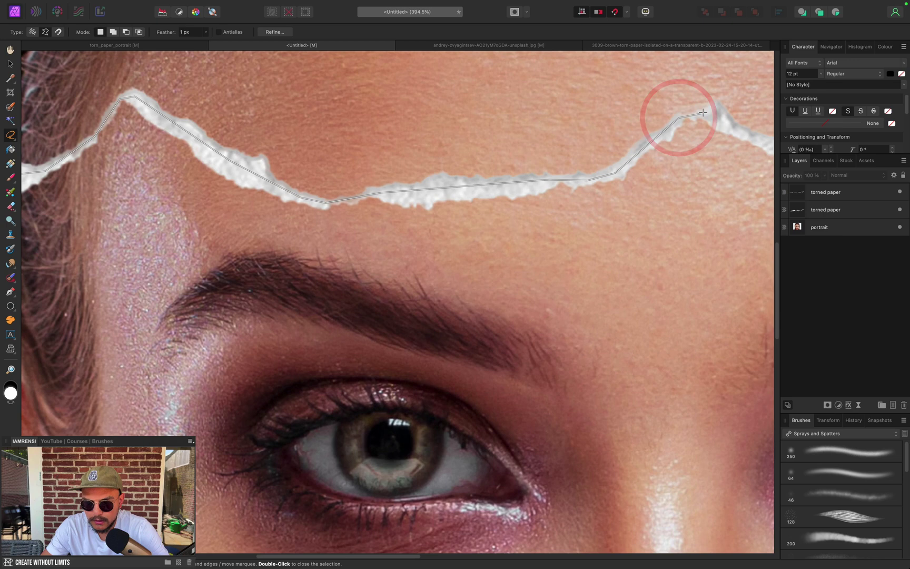
click(703, 112)
click(725, 124)
scroll(725, 124, right, 7)
click(559, 169)
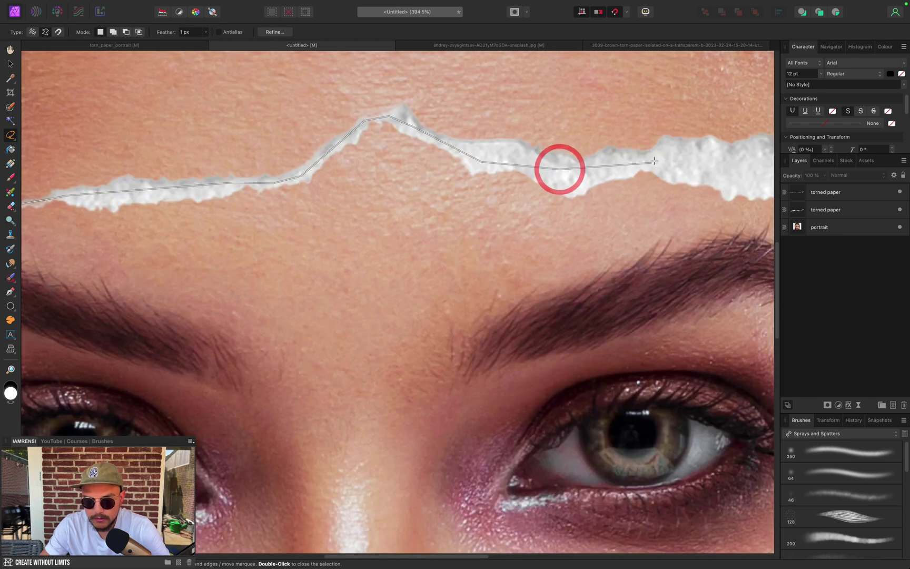
click(661, 160)
scroll(661, 160, right, 5)
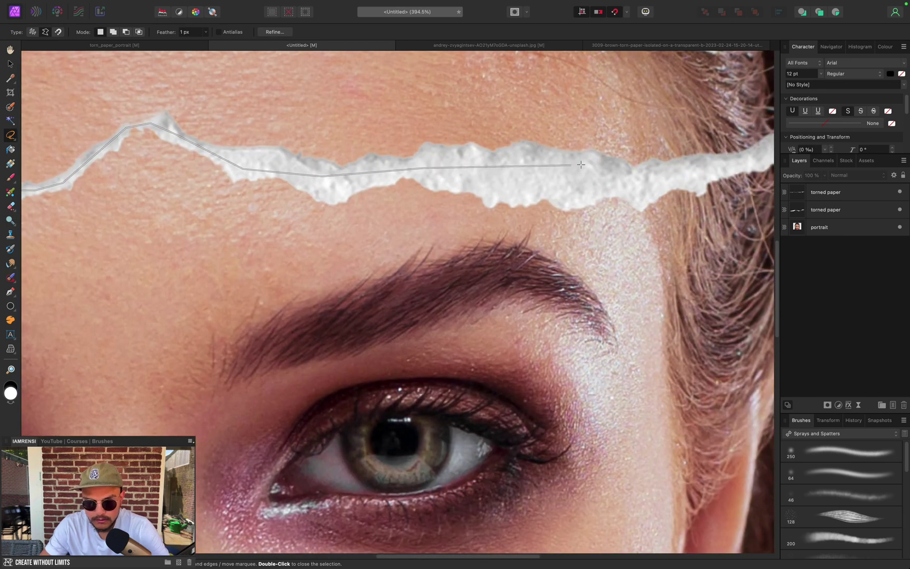
click(669, 180)
scroll(670, 180, right, 5)
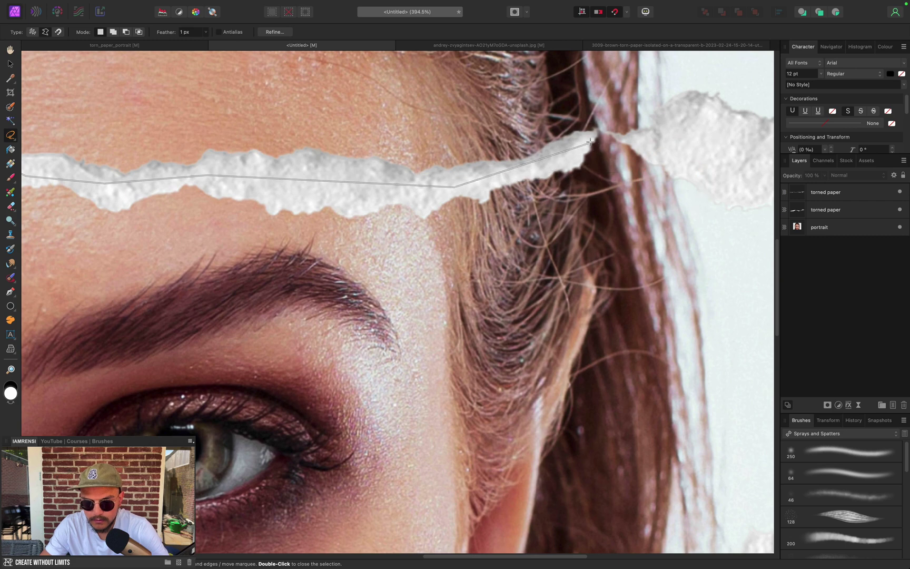
click(596, 130)
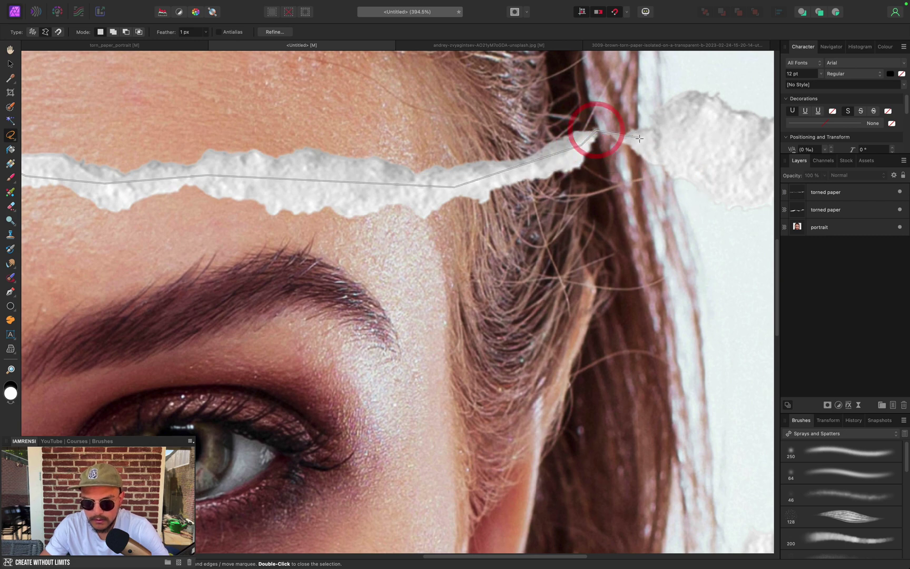
click(639, 143)
scroll(616, 141, right, 3)
click(597, 137)
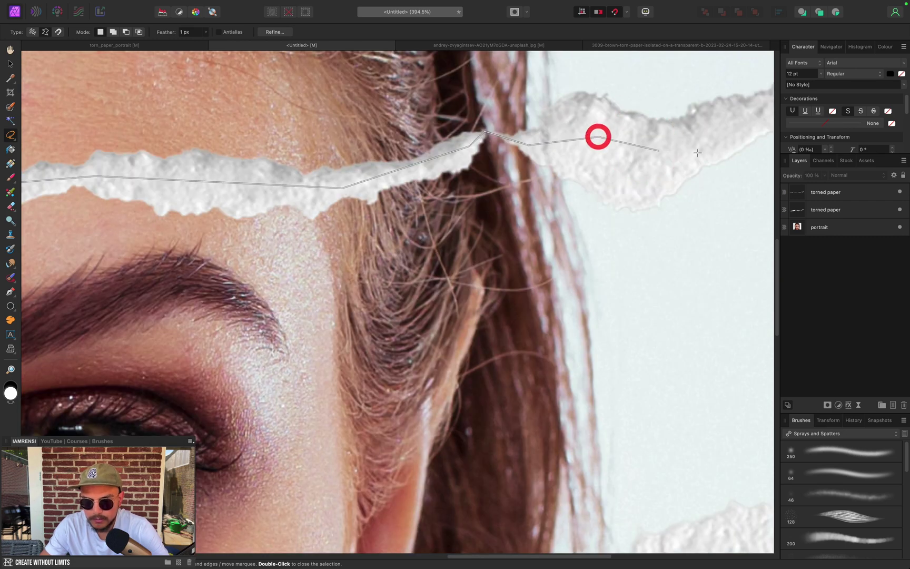
click(706, 151)
scroll(706, 151, right, 5)
scroll(706, 151, up, 1)
click(529, 163)
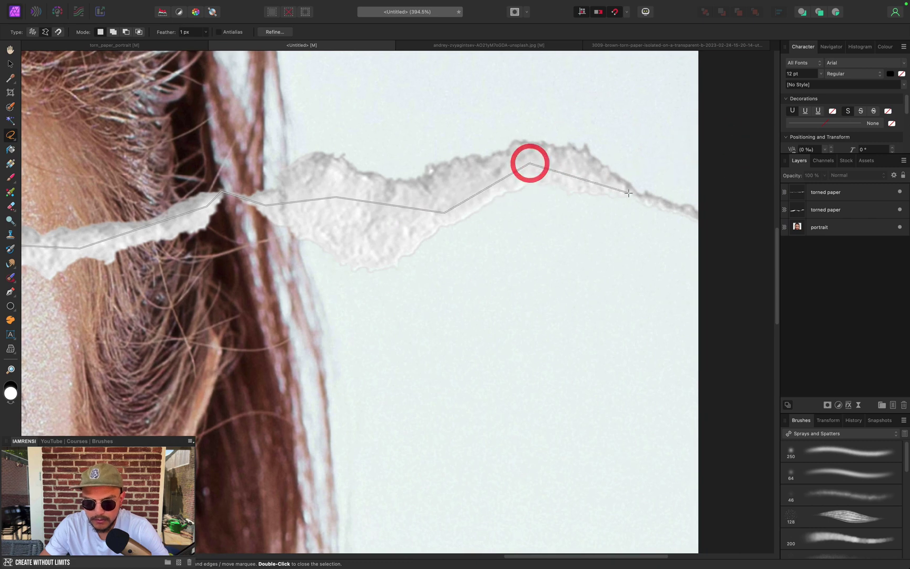
click(627, 190)
click(708, 220)
scroll(708, 220, down, 10)
scroll(708, 220, right, 1)
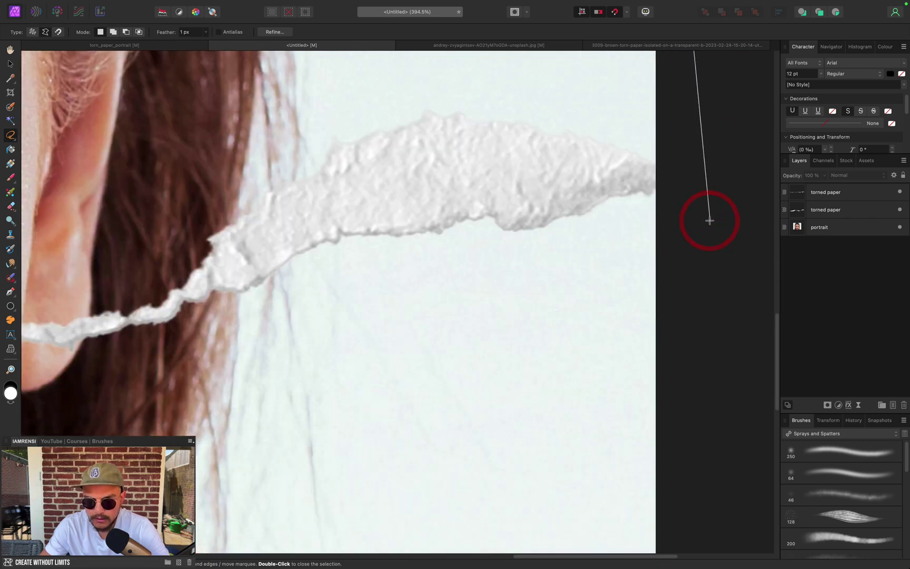
click(708, 220)
scroll(709, 220, up, 3)
Undo the misplaced point, trace back along the lower strip, and close the outline into a selection.
key(super+z)
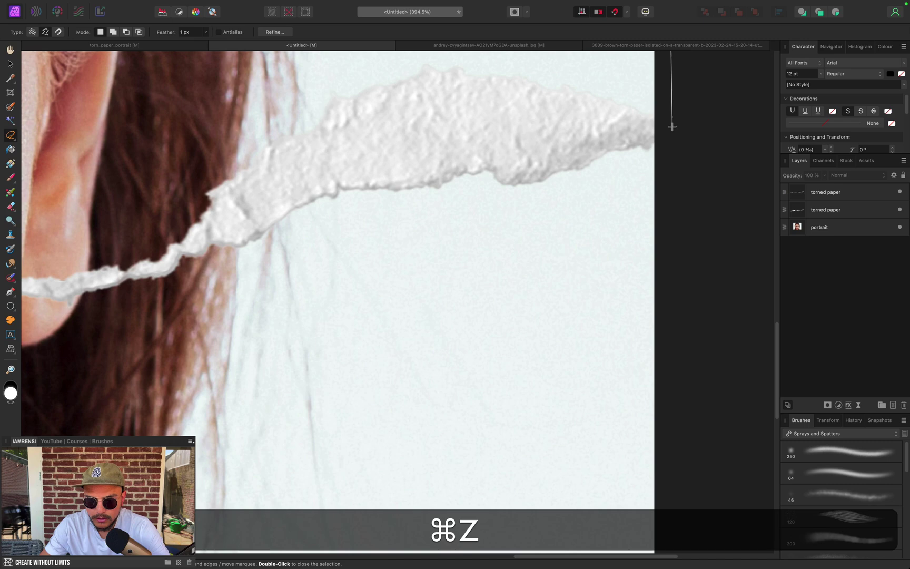
scroll(203, 183, up, 5)
click(203, 183)
scroll(206, 187, left, 5)
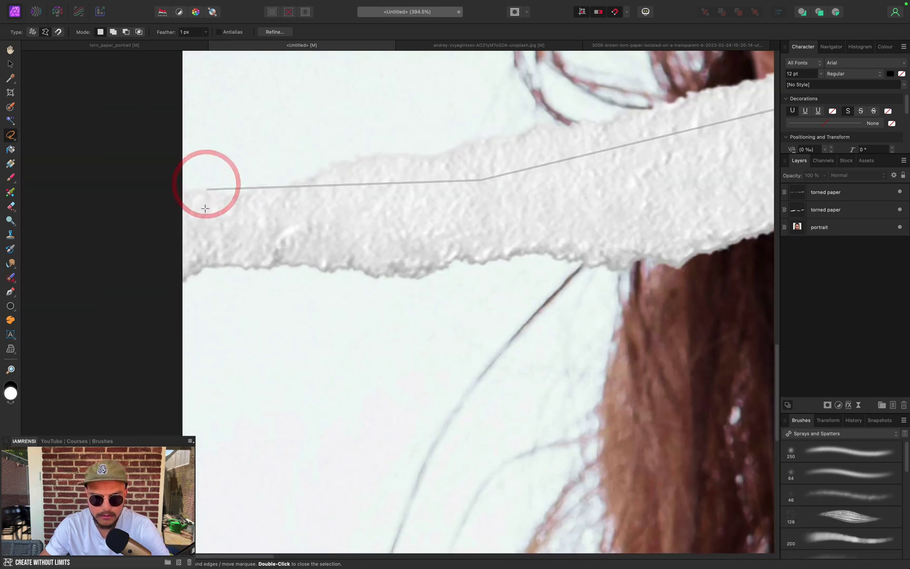
click(129, 230)
scroll(129, 230, up, 5)
key(super+minus)
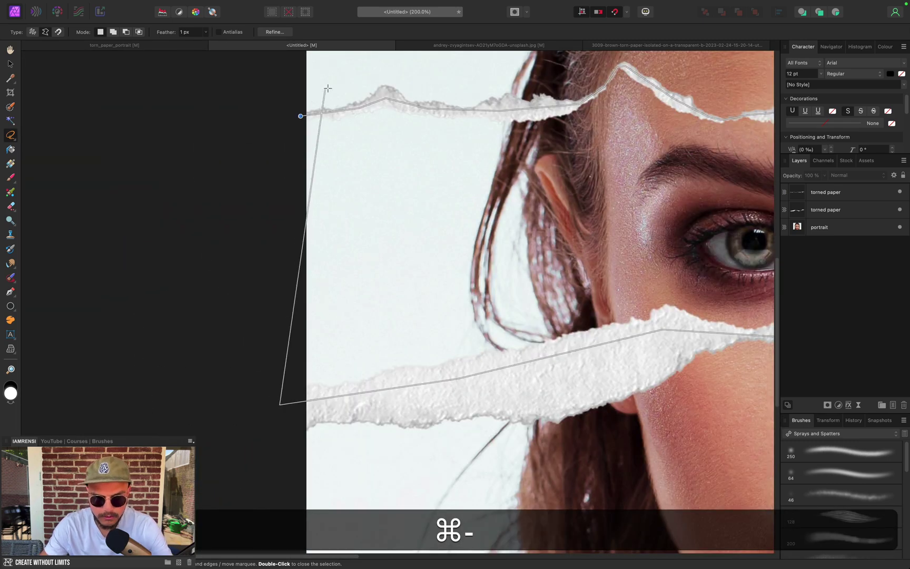
click(301, 116)
click(300, 116)
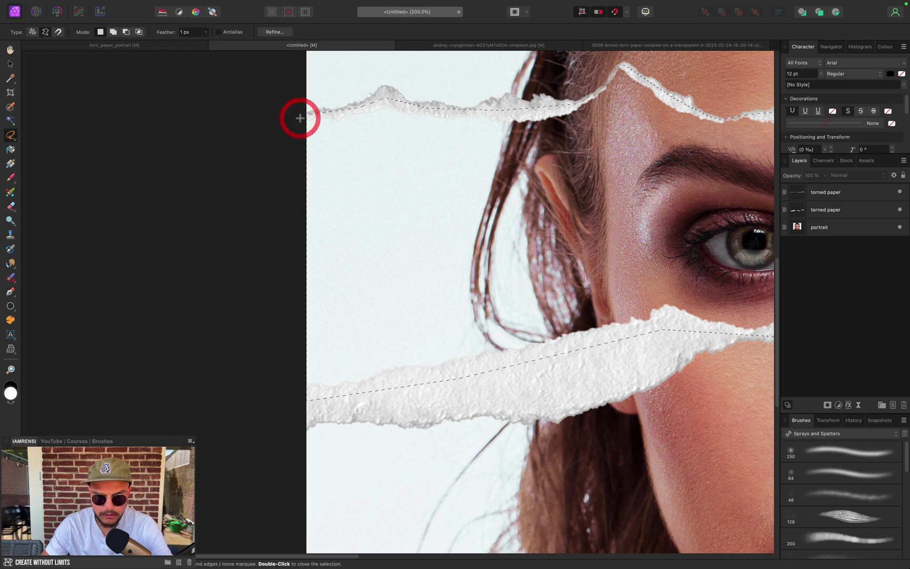
key(super+0)
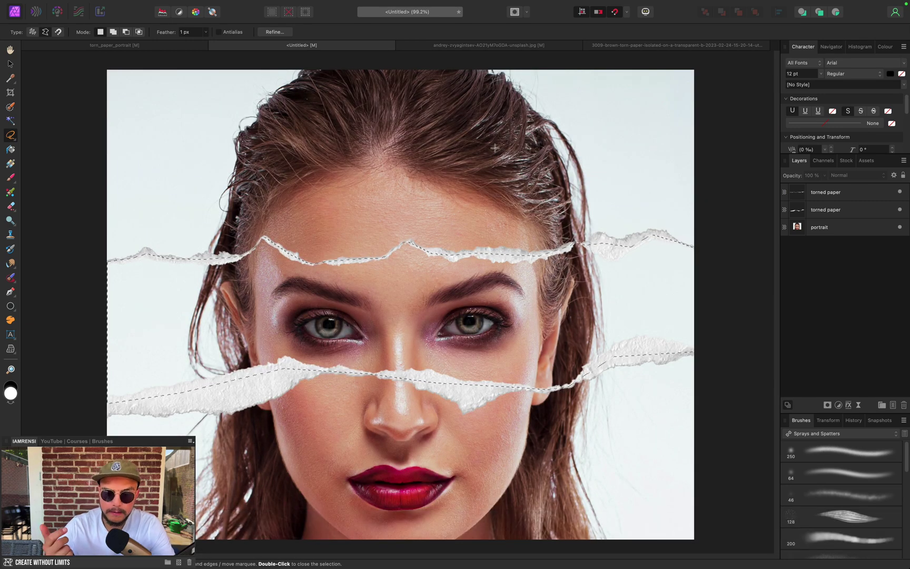
Add a Black & White adjustment to the portrait layer and drag a slider to brighten the greys.
click(833, 231)
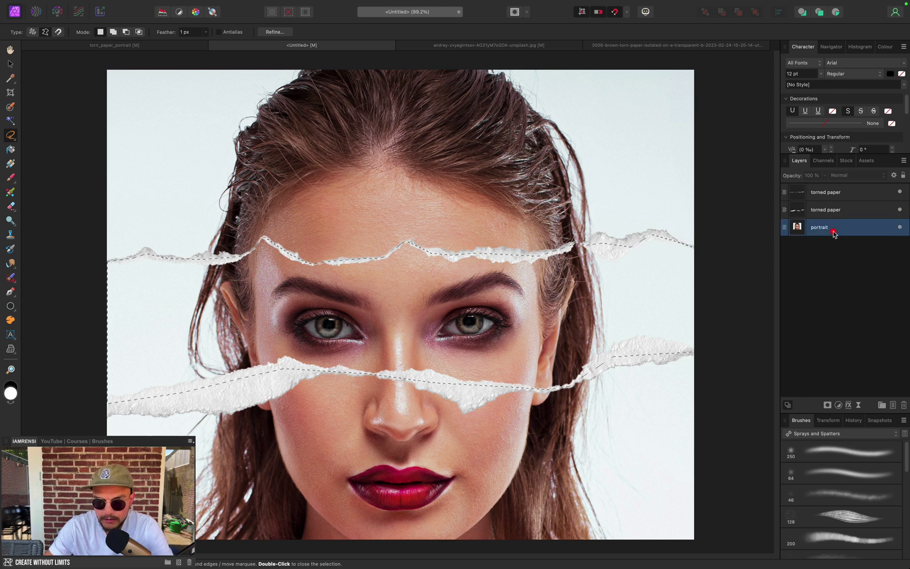
click(837, 405)
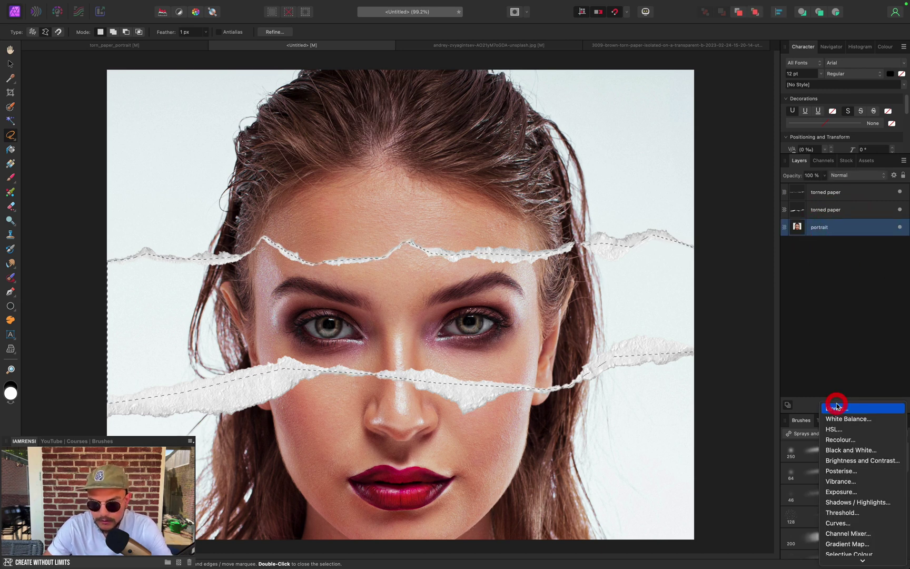
click(854, 450)
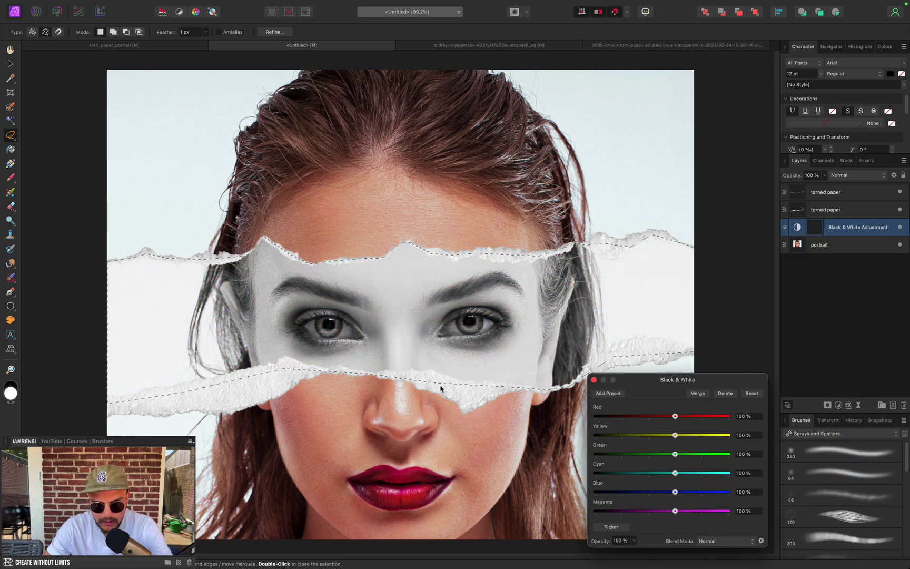
scroll(433, 342, down, 3)
scroll(427, 294, right, 1)
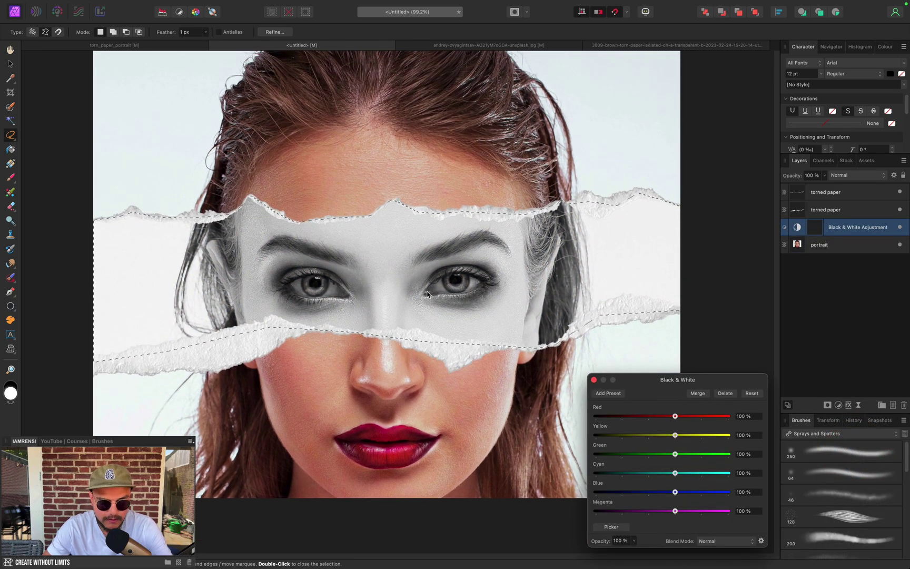
scroll(427, 293, up, 3)
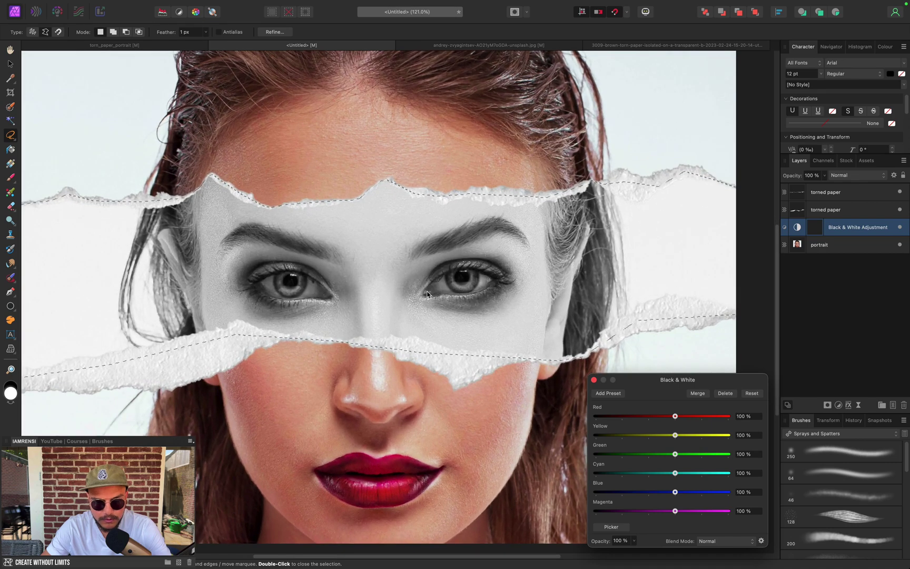
scroll(427, 294, up, 2)
scroll(427, 294, left, 1)
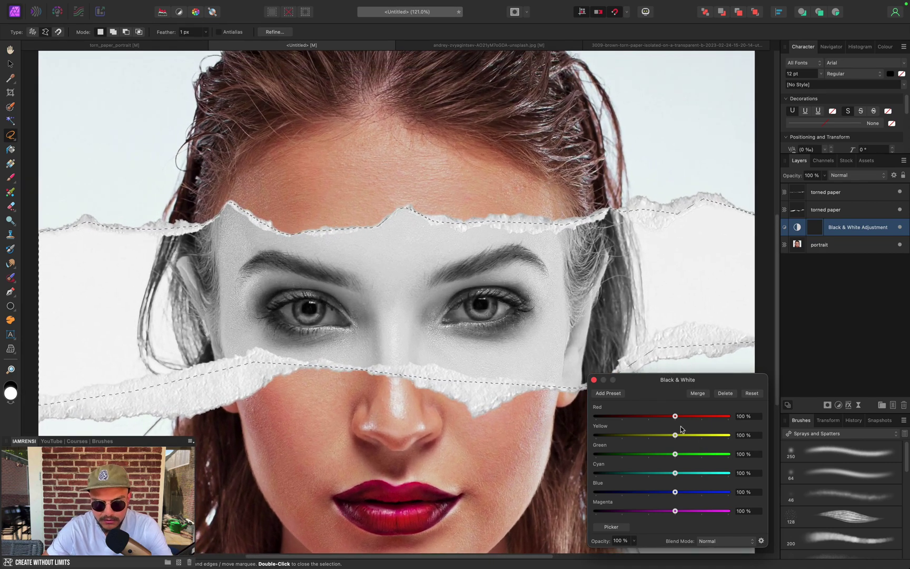
drag(675, 416, 657, 415)
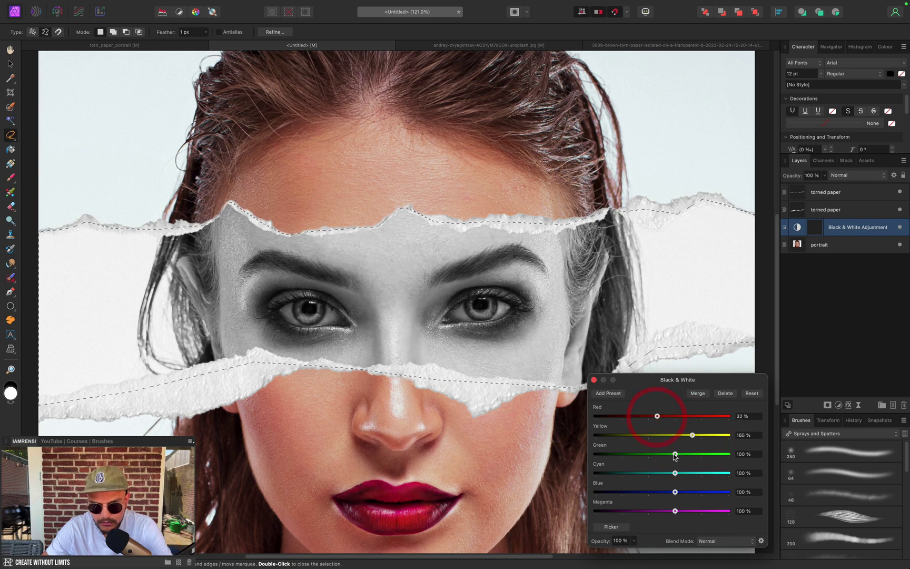
click(594, 380)
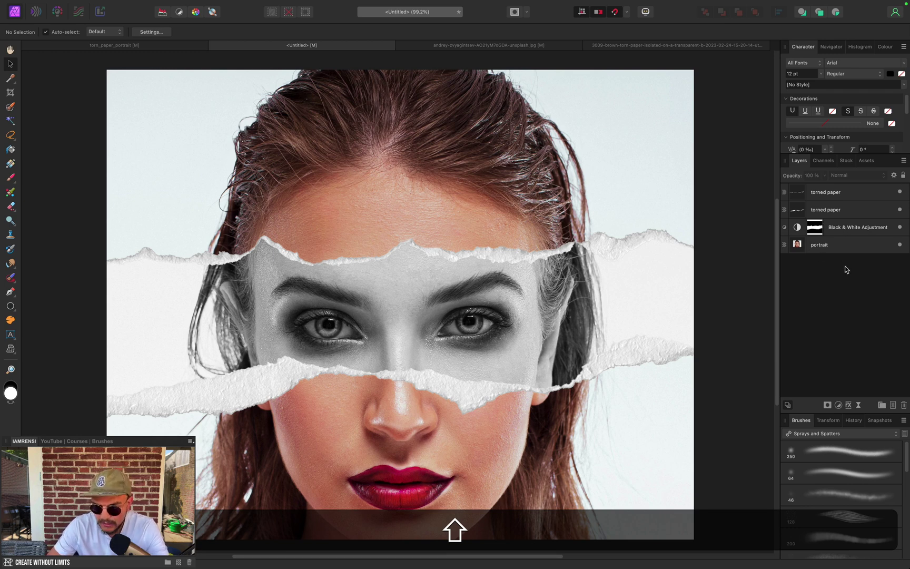
Add an empty pixel layer below both torn-paper strips and check the Black & White effect.
click(893, 405)
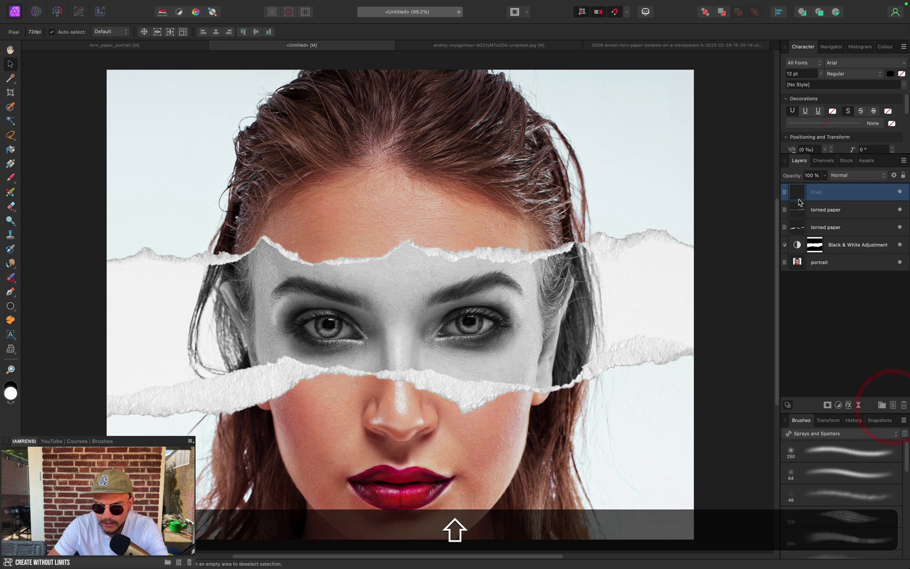
drag(796, 195, 798, 234)
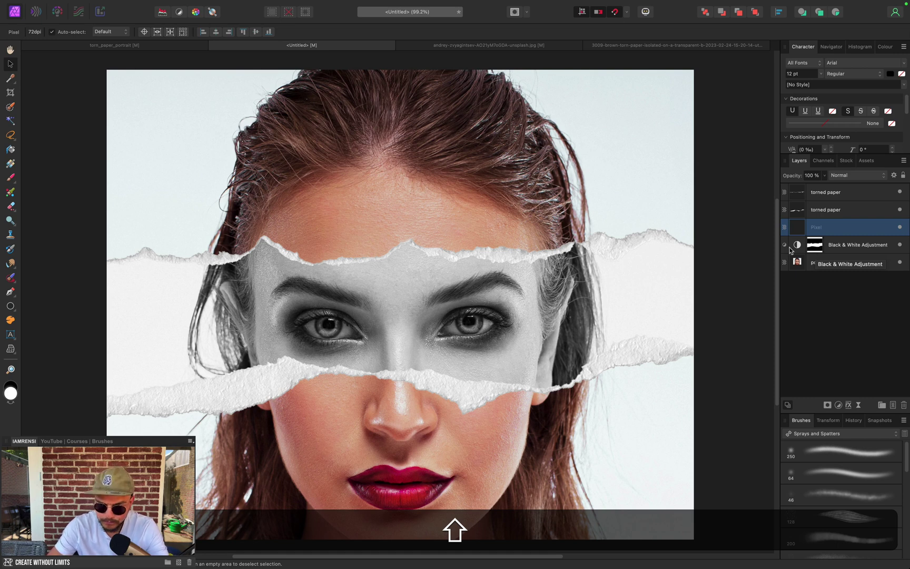
click(816, 246)
click(899, 245)
click(899, 245)
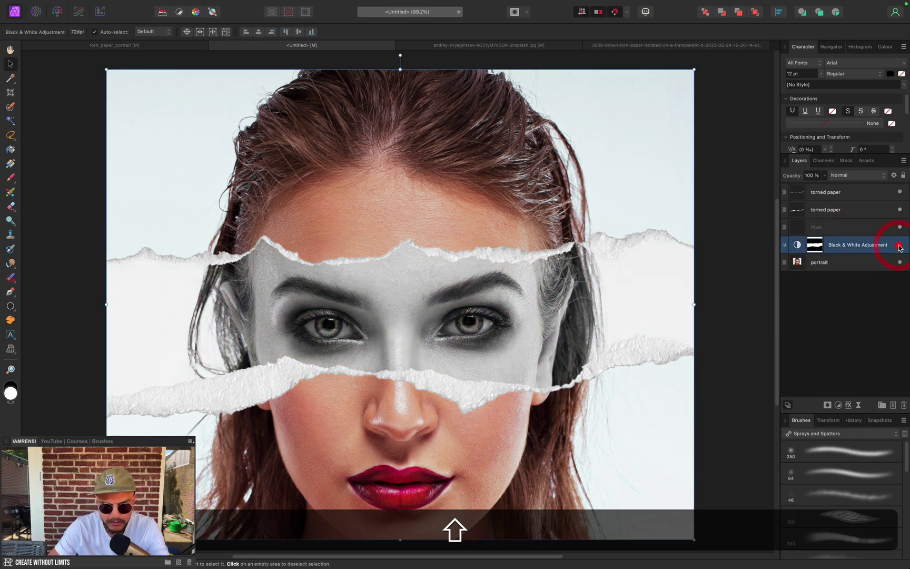
Load the black-and-white area as a selection, mask the pixel layer to it, and deselect.
shift+super+click(816, 246)
scroll(264, 295, up, 3)
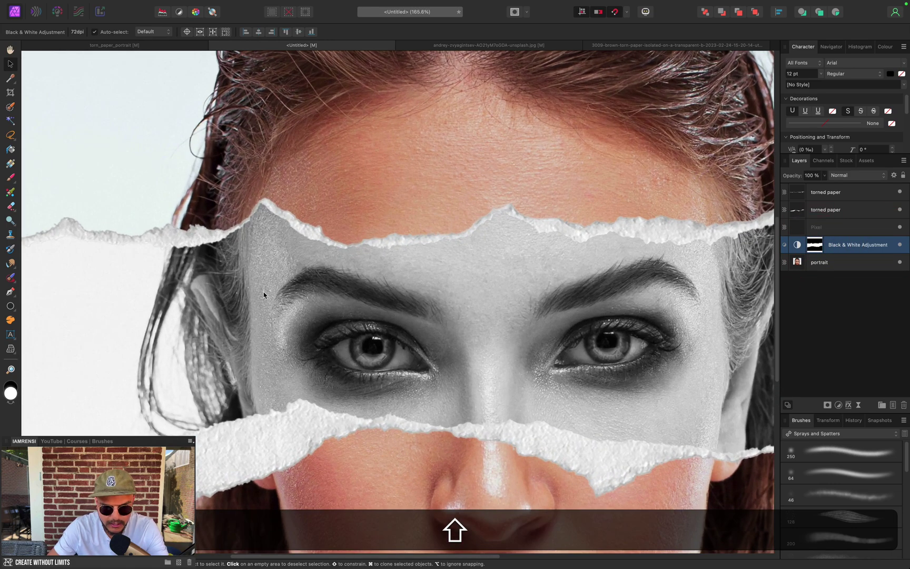
scroll(412, 258, right, 3)
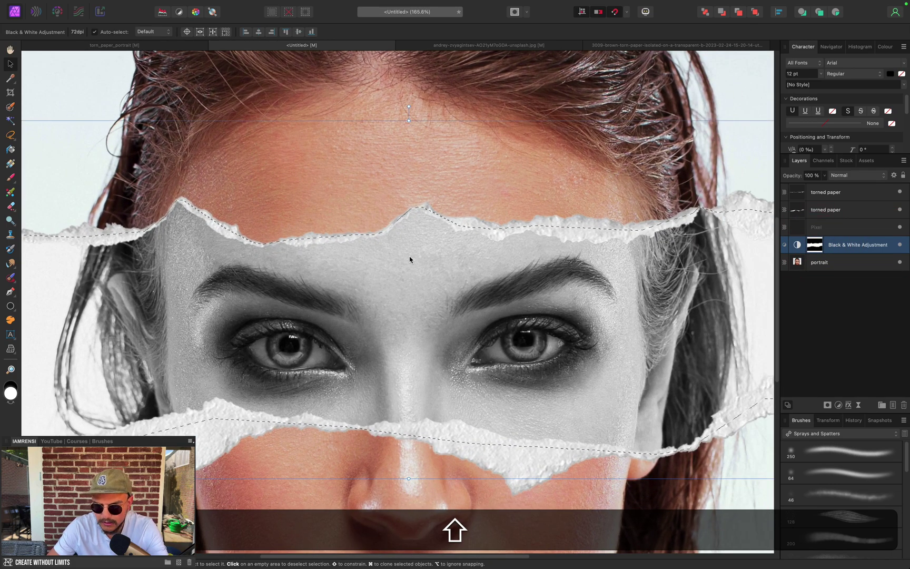
click(840, 229)
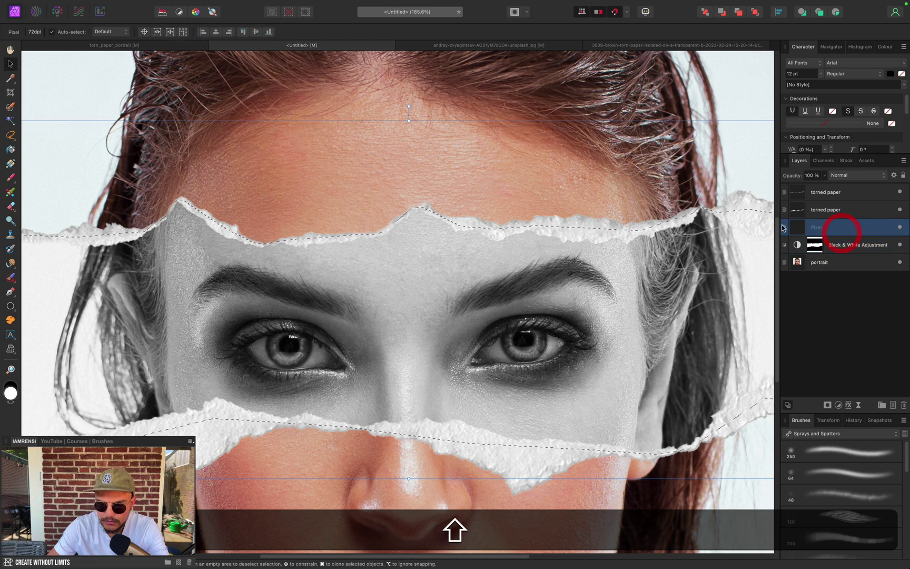
click(827, 405)
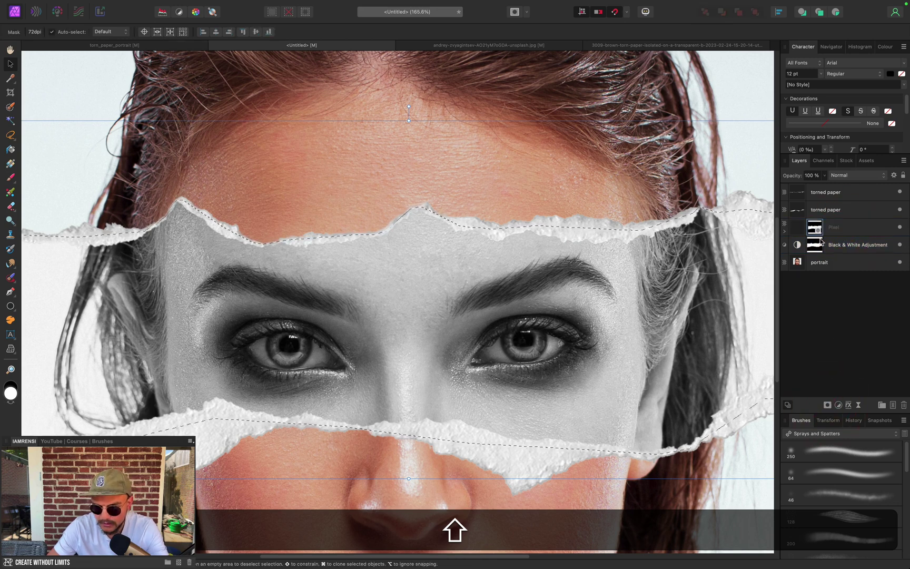
key(shift+super+d)
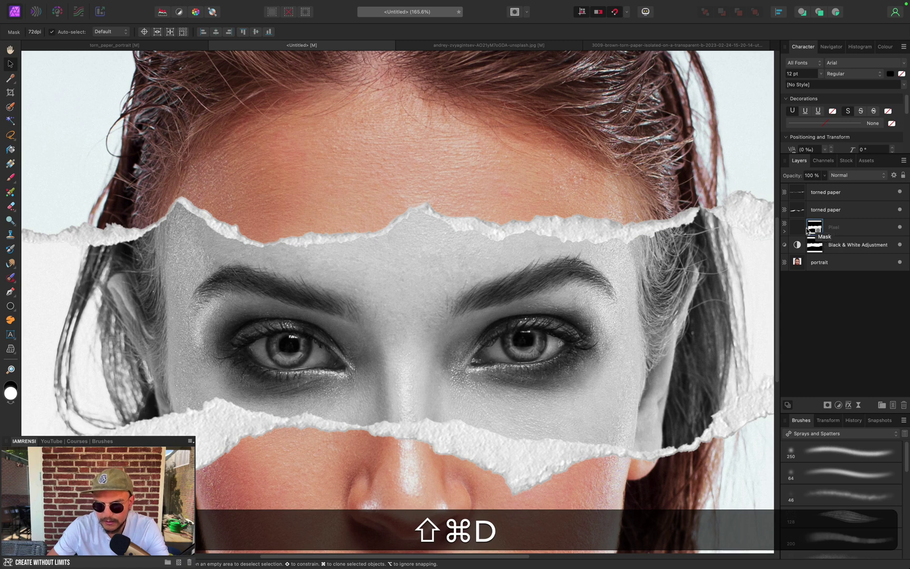
Rename the masked pixel layer to SHADOW.
shift+click(807, 230)
shift+click(784, 231)
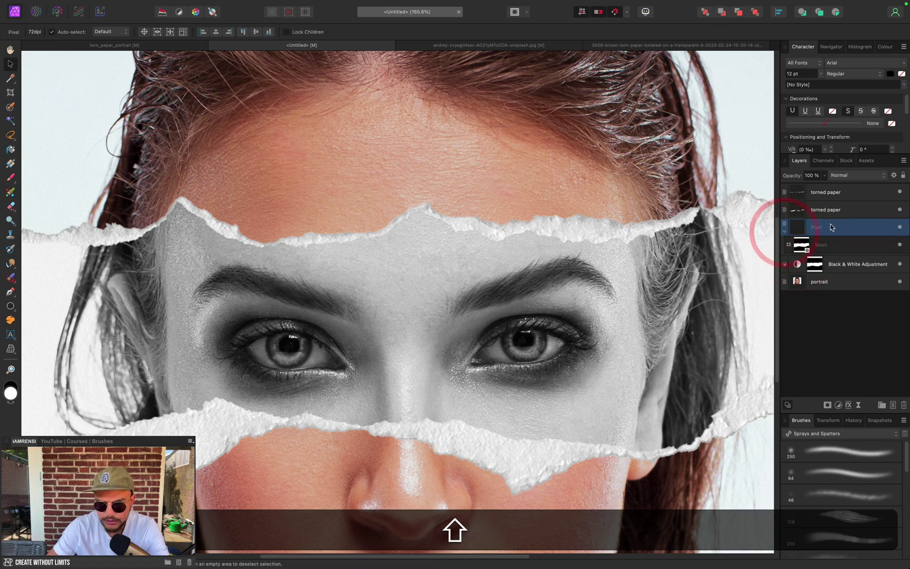
double_click(820, 227)
text(SHADOW)
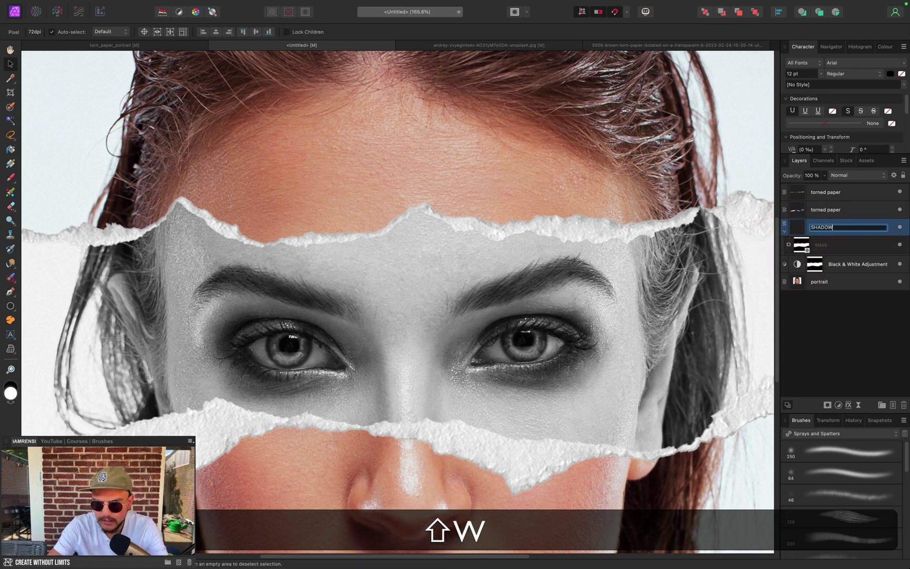
key(shift+Return)
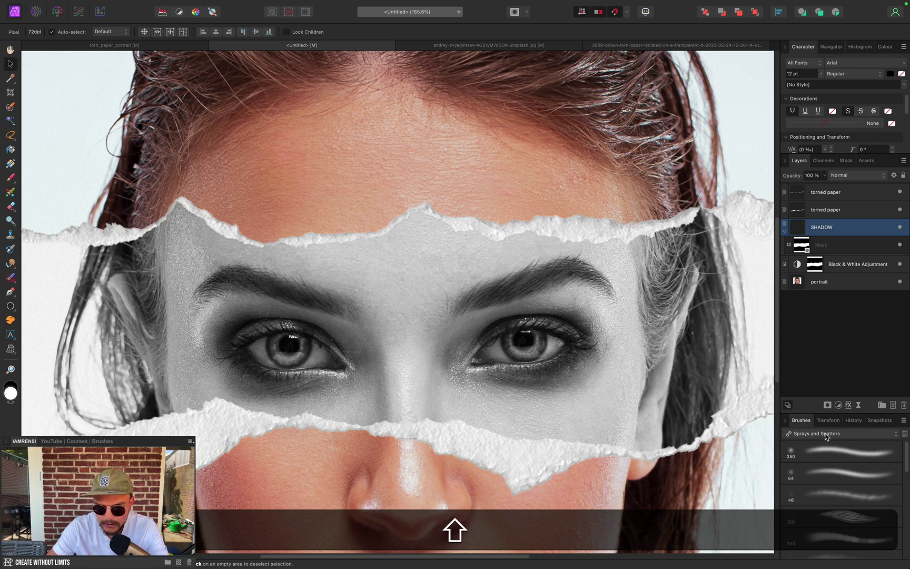
Set up the Basic soft round brush at about 157 px width and 58% opacity.
key(shift+b)
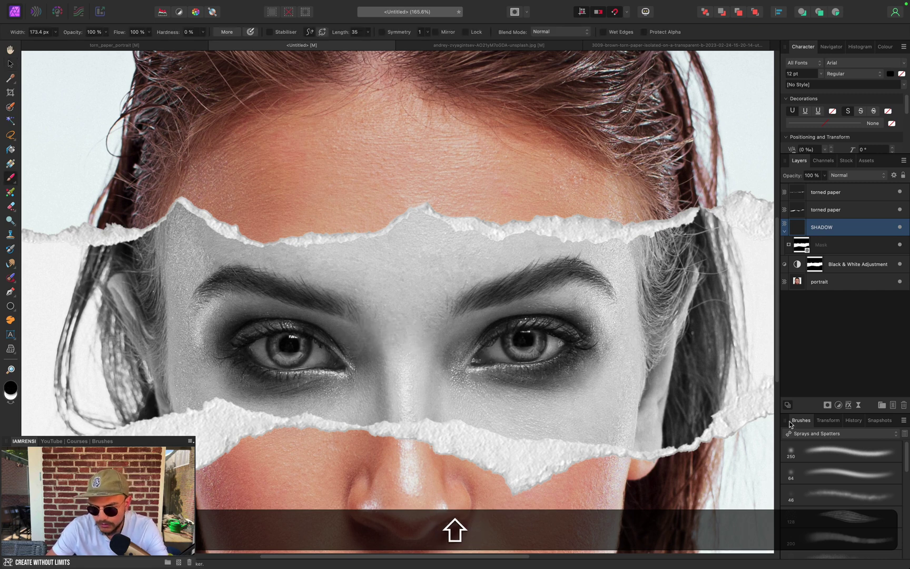
click(814, 430)
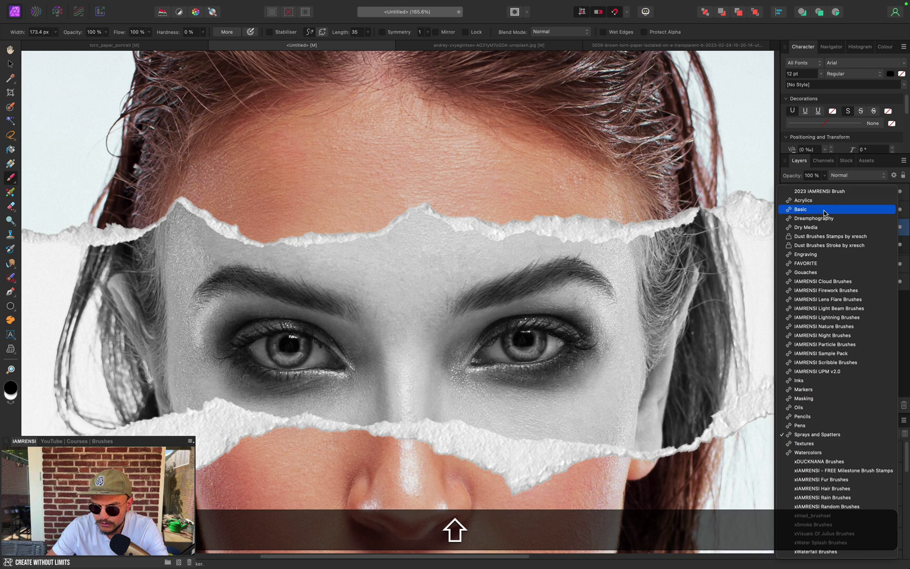
click(822, 206)
click(823, 450)
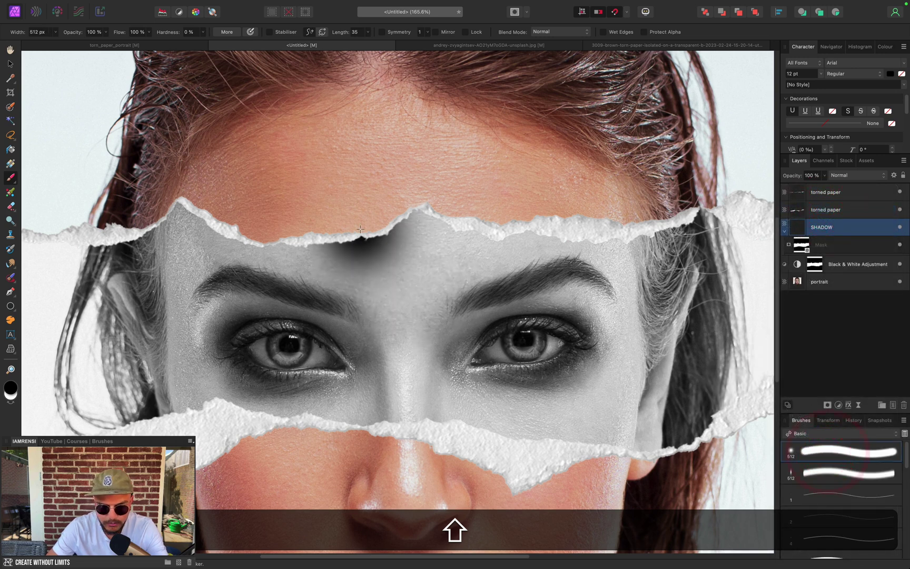
key(shift+bracketleft)
key(shift+bracketleft)
key(shift+bracketleft)
key(shift+bracketleft)
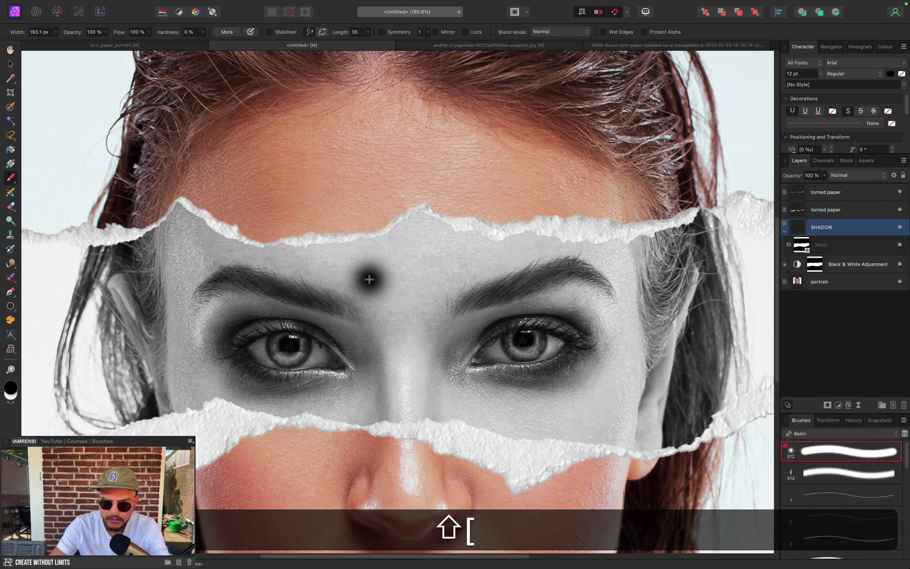
key(shift+bracketright)
key(shift+bracketleft)
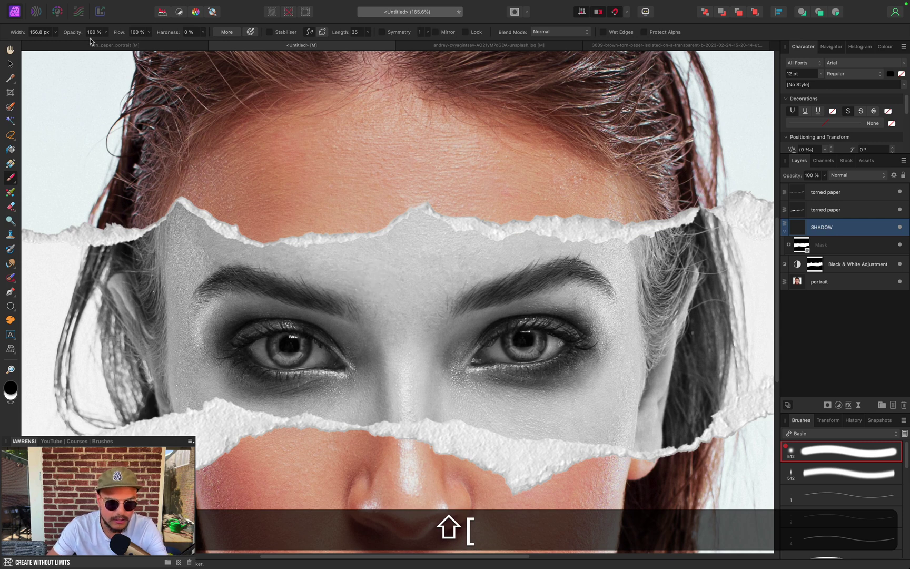
drag(59, 34, 58, 35)
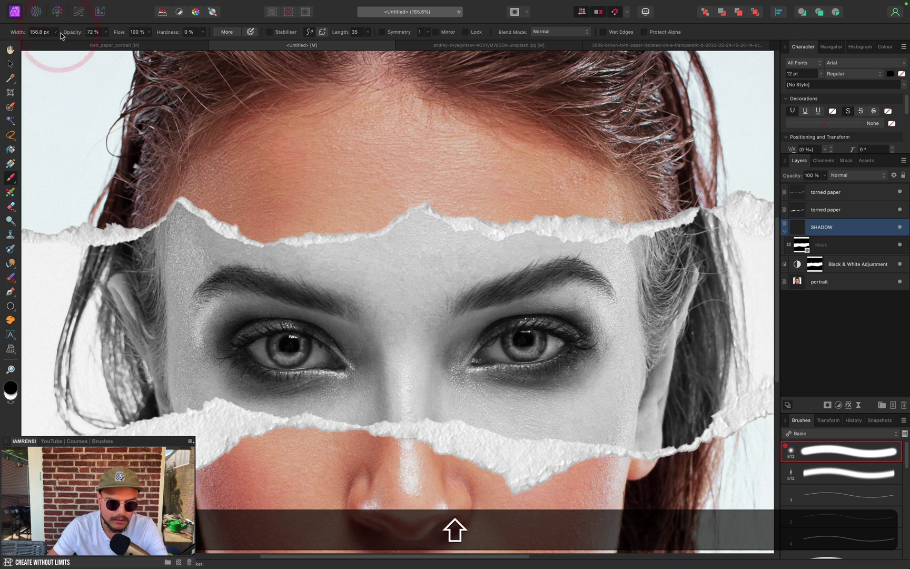
click(55, 36)
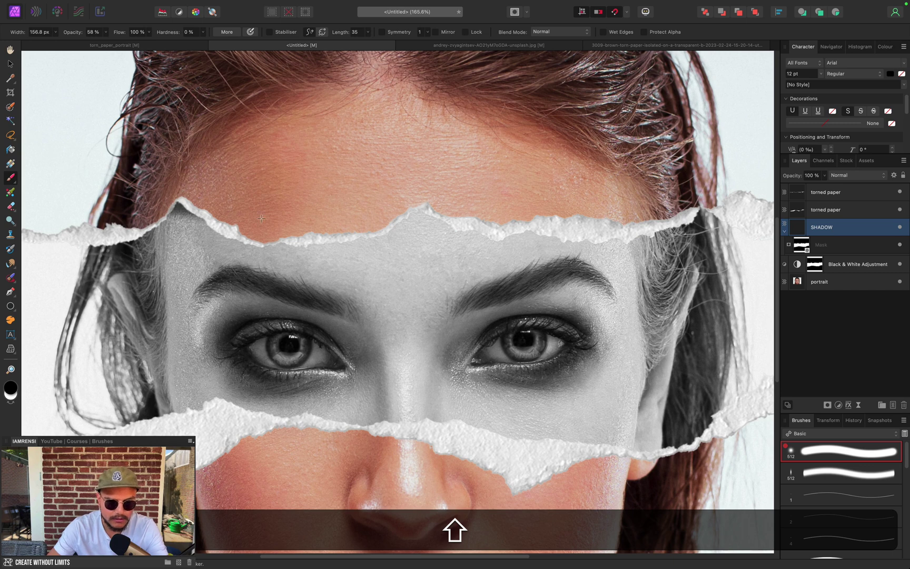
Paint soft shadow along the underside of the upper torn-paper edge.
click(278, 230)
mouse_move(387, 203)
mouse_down()
mouse_move(435, 190)
mouse_move(461, 197)
mouse_move(418, 193)
mouse_move(589, 221)
mouse_up()
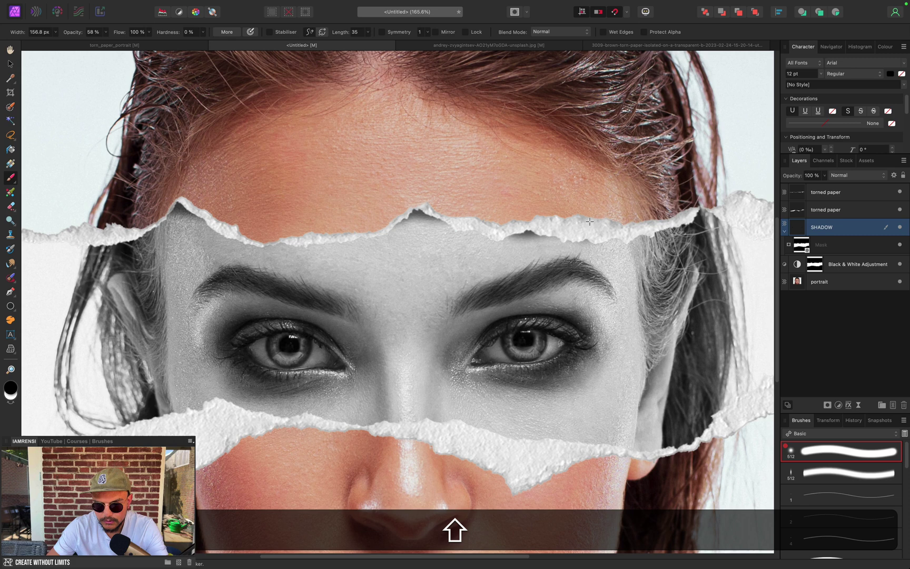
click(589, 221)
click(266, 226)
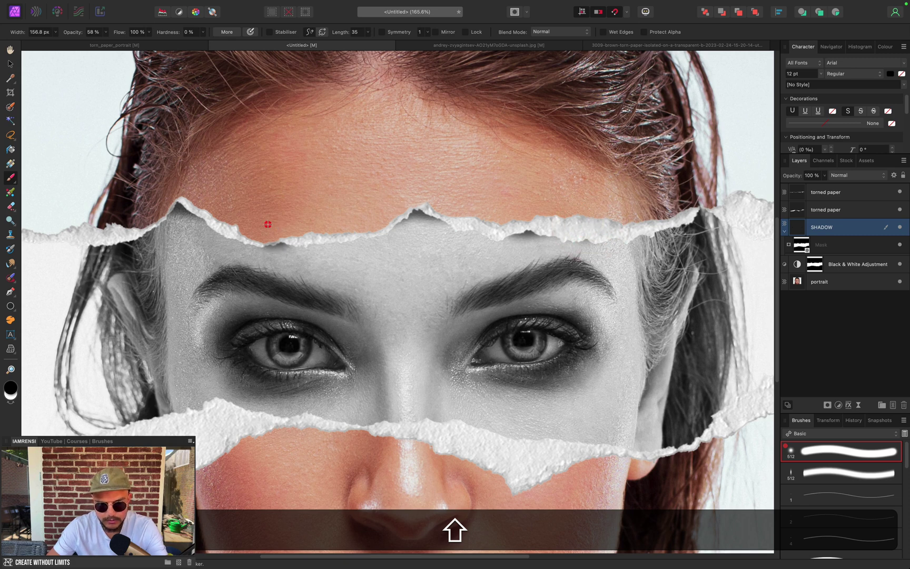
click(627, 203)
scroll(627, 203, down, 3)
scroll(628, 203, left, 2)
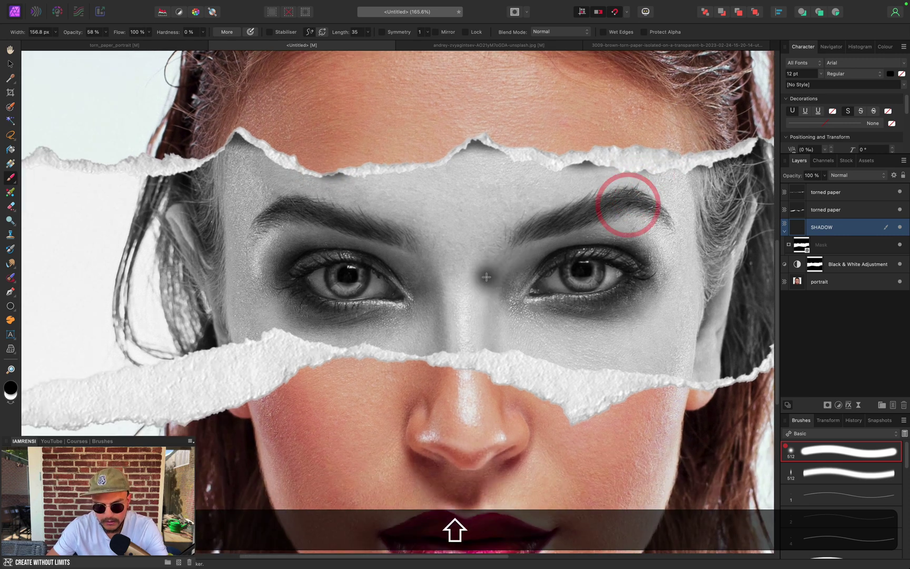
Paint soft shadow along the lower strip's edge from left to right.
click(312, 357)
key(shift+super+z)
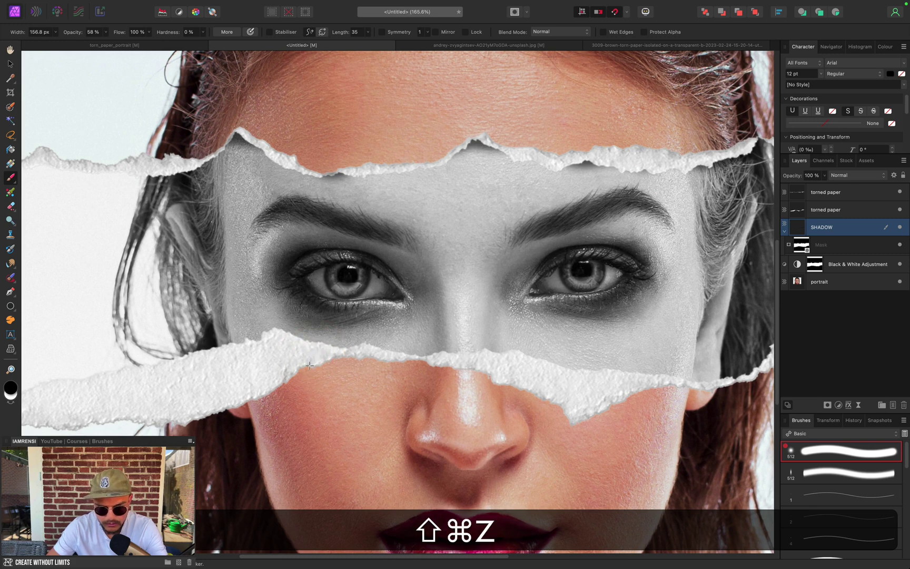
key(shift)
shift+click(370, 373)
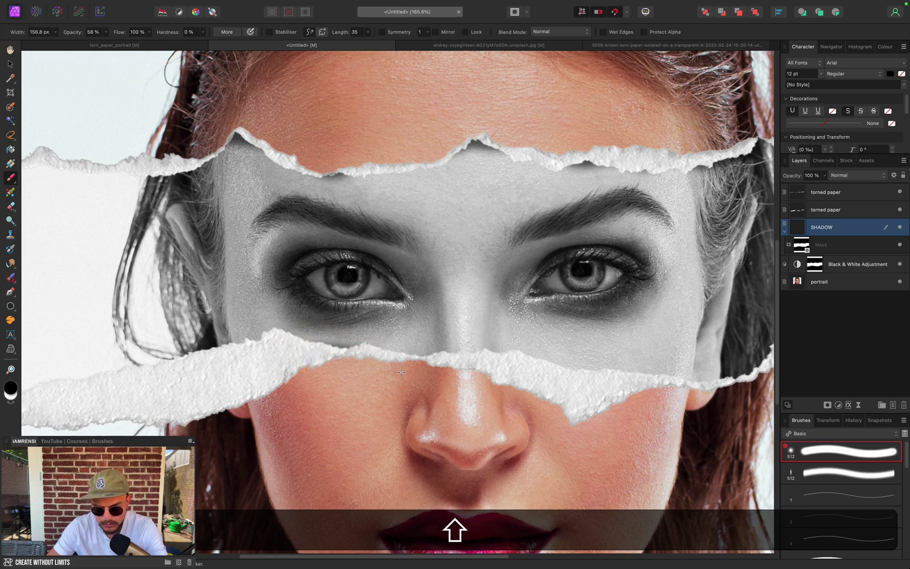
shift+click(468, 383)
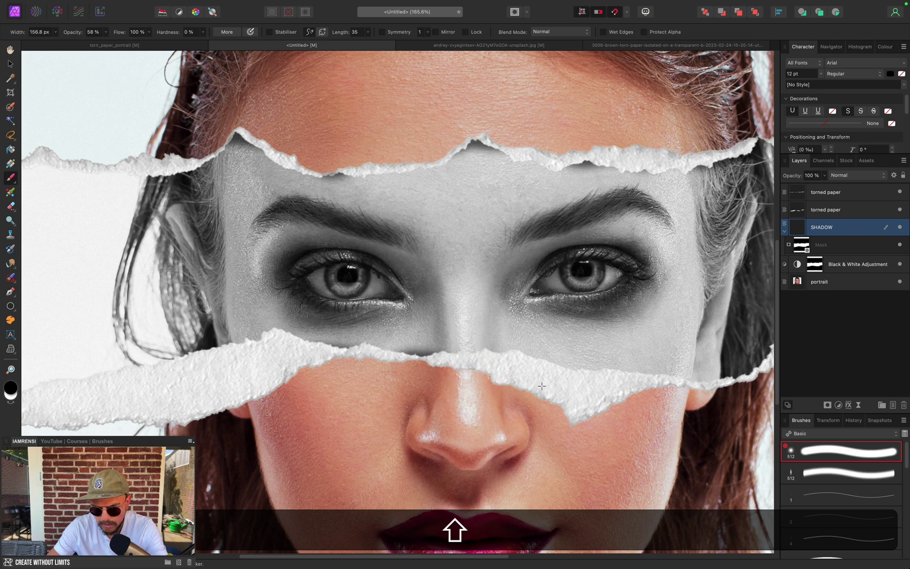
scroll(617, 410, right, 3)
shift+click(617, 410)
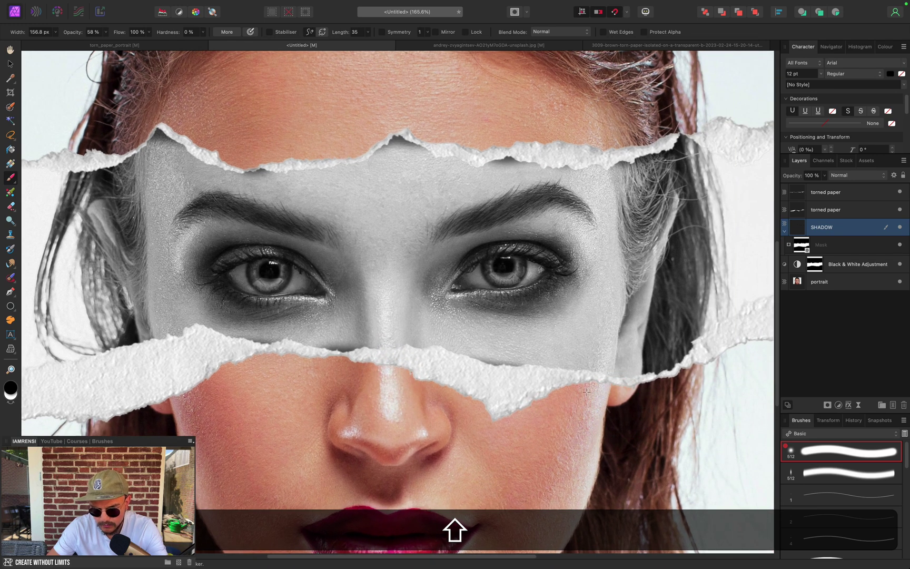
drag(586, 392, 679, 419)
shift+click(679, 419)
scroll(679, 419, left, 5)
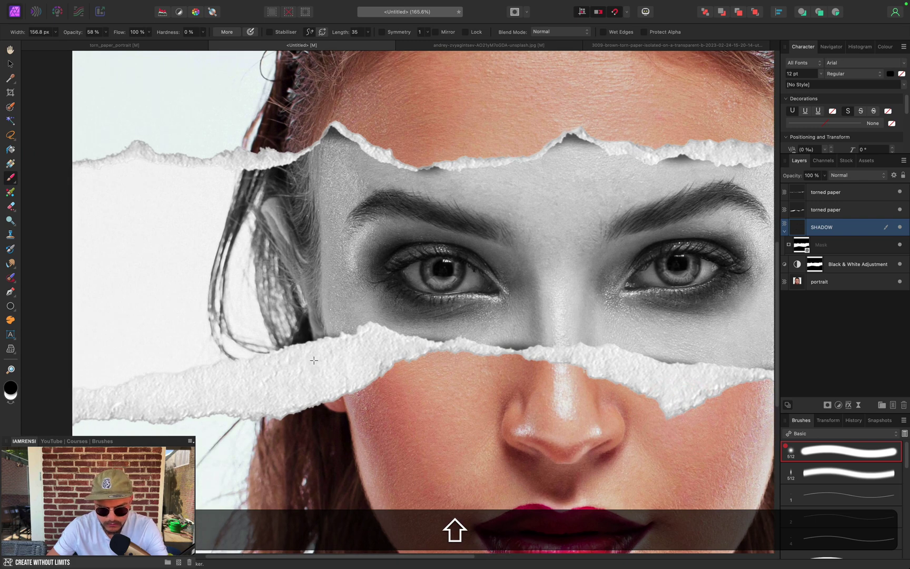
shift+super+click(356, 374)
key(shift+super+0)
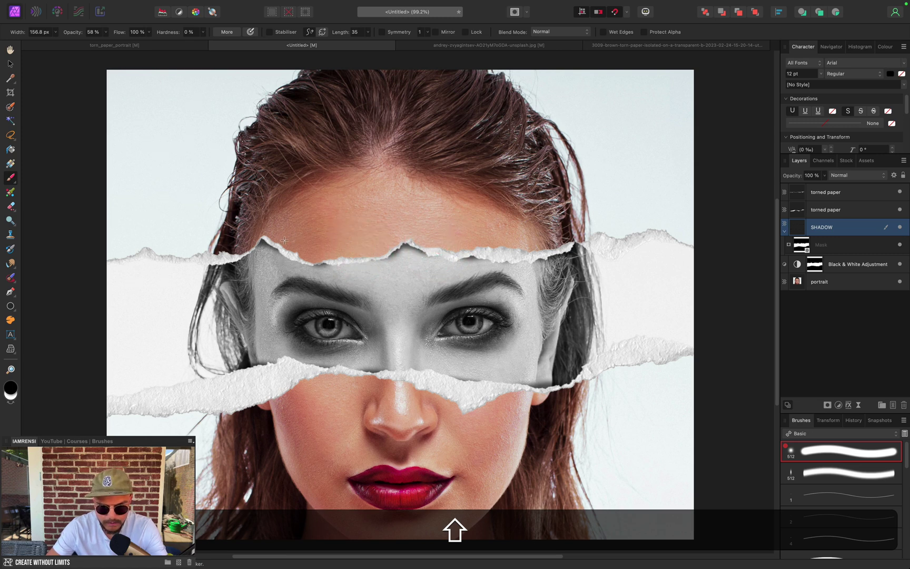
Lower the SHADOW layer to 59% opacity and toggle its visibility to compare.
shift+click(339, 251)
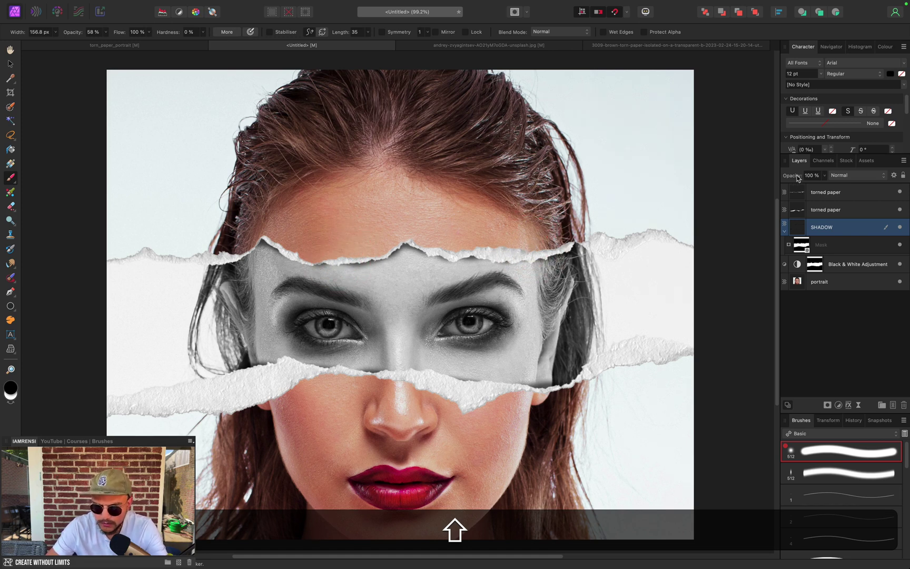
key(6)
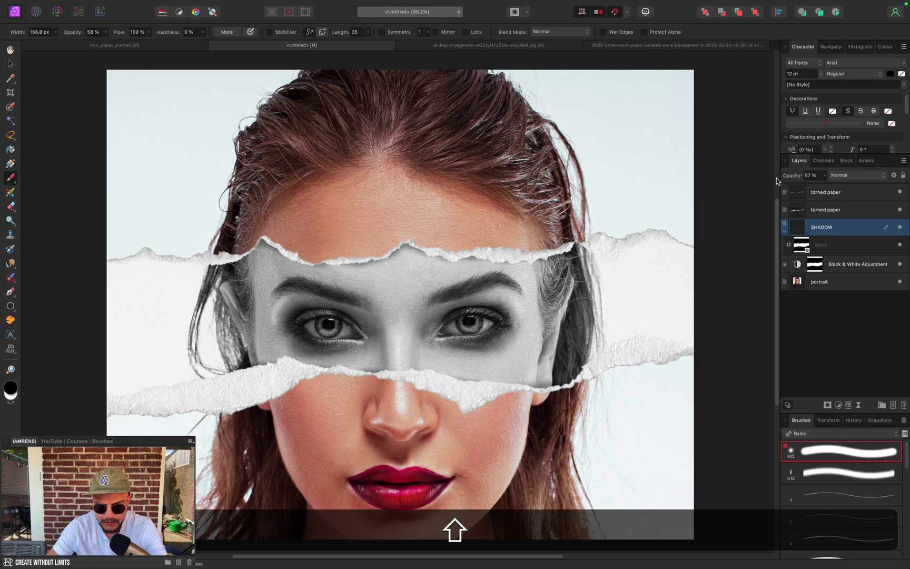
click(899, 227)
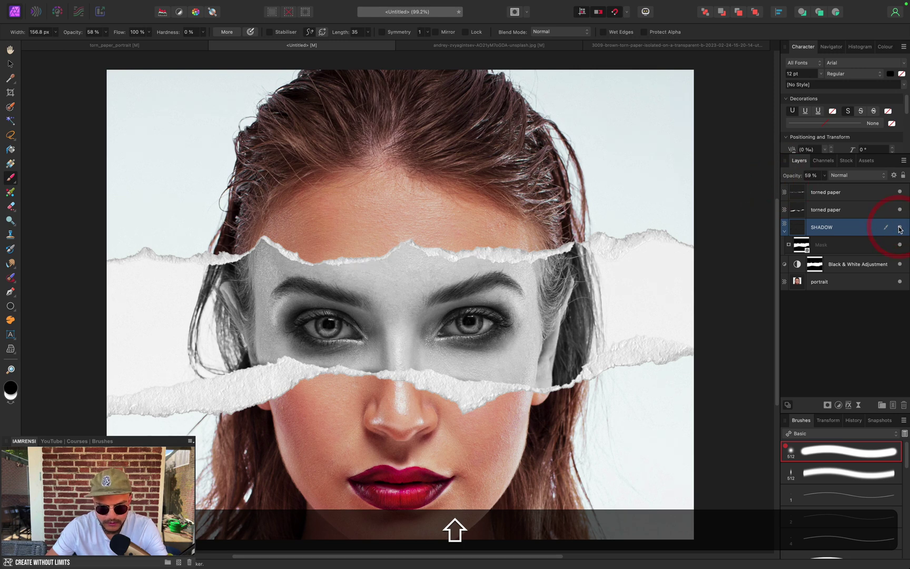
click(899, 227)
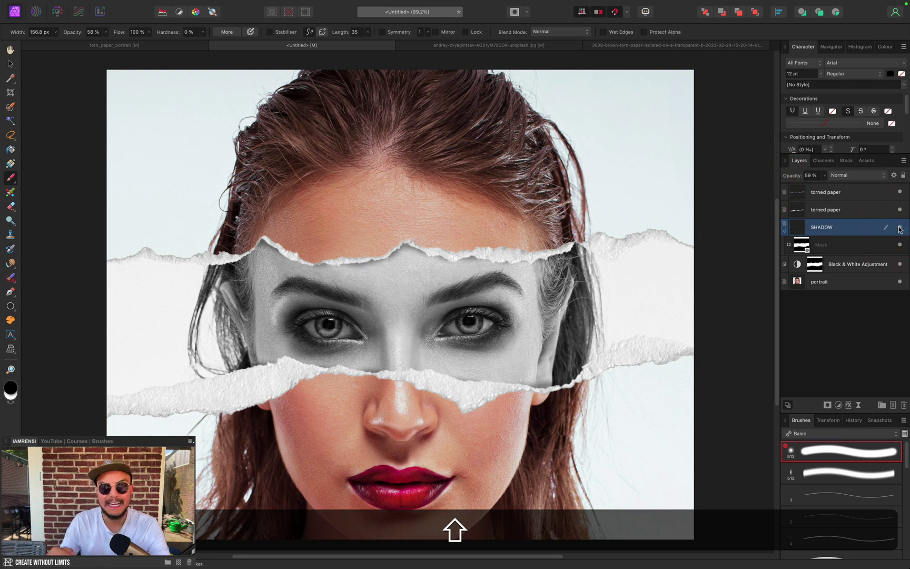